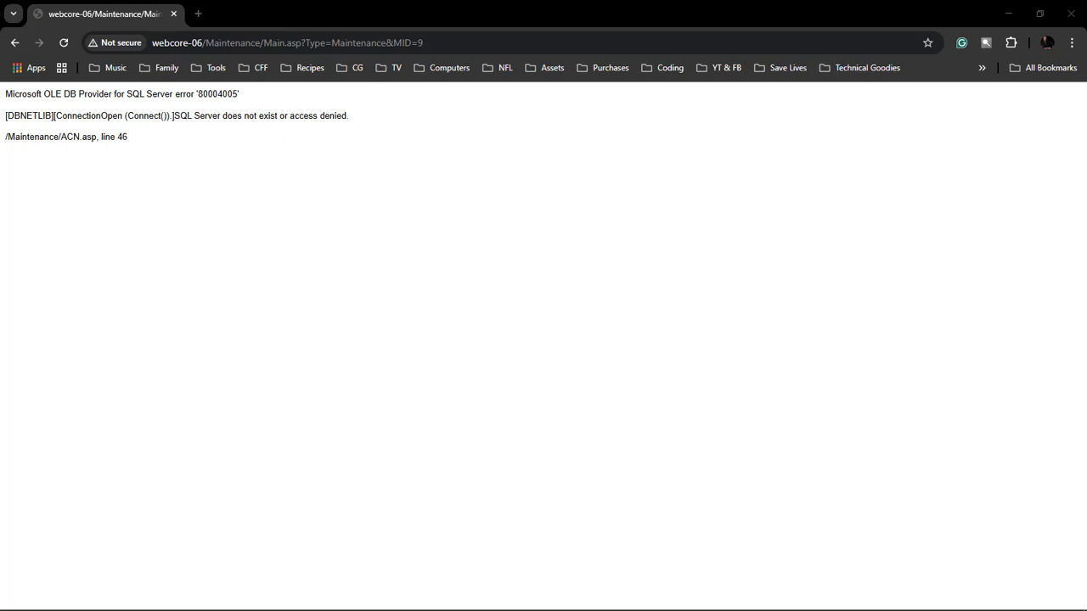
# Step: Test the registered server connection to SQLCORE-06\SQL2019 and dismiss the result
pyautogui.moveTo(0, 93); pyautogui.dragTo(571, 75)
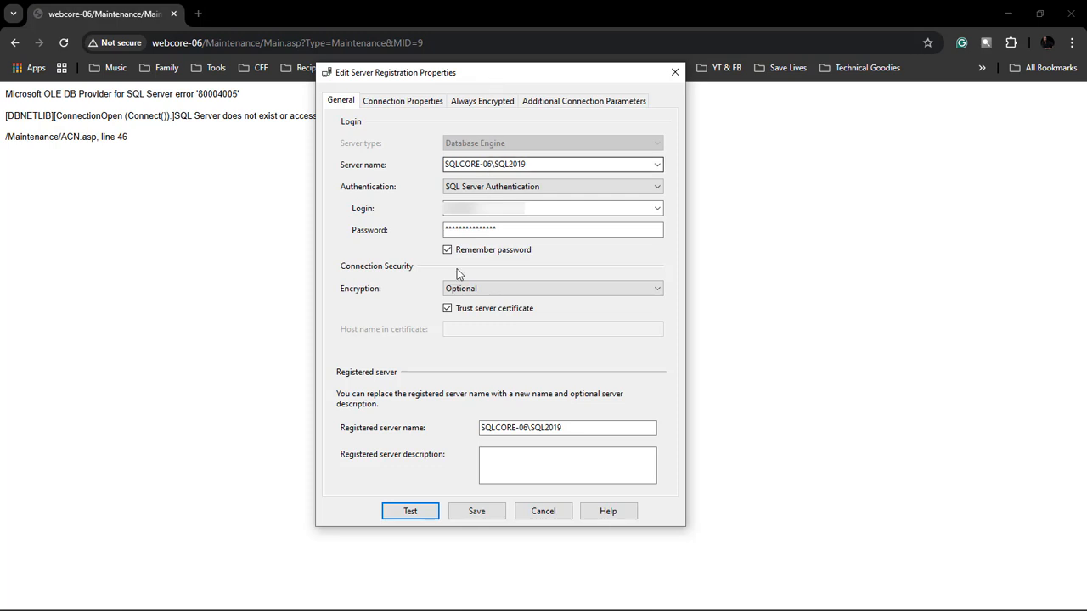
pyautogui.click(411, 511)
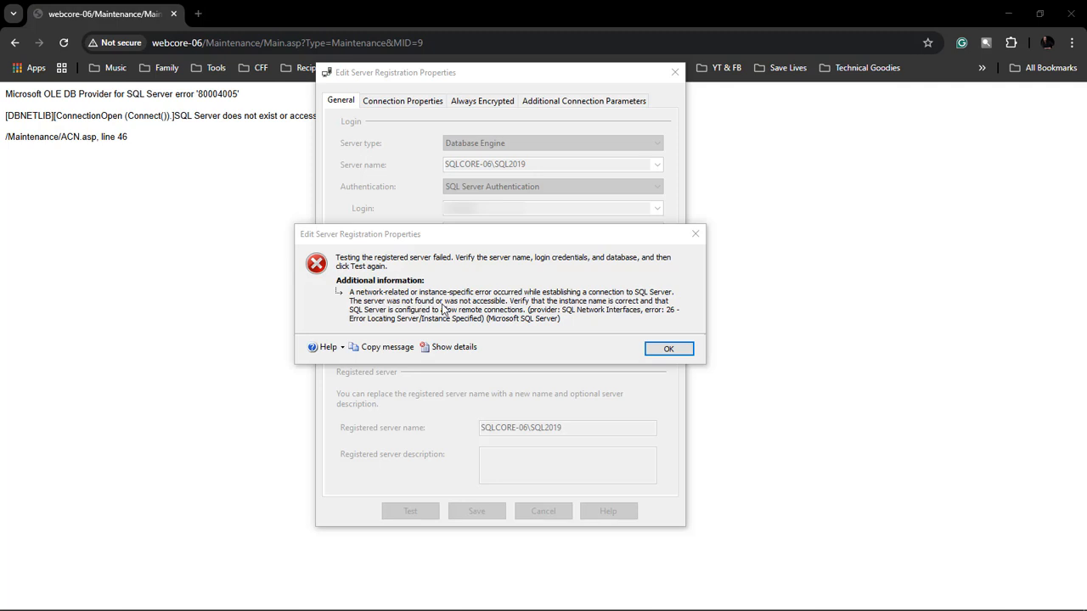
pyautogui.click(667, 352)
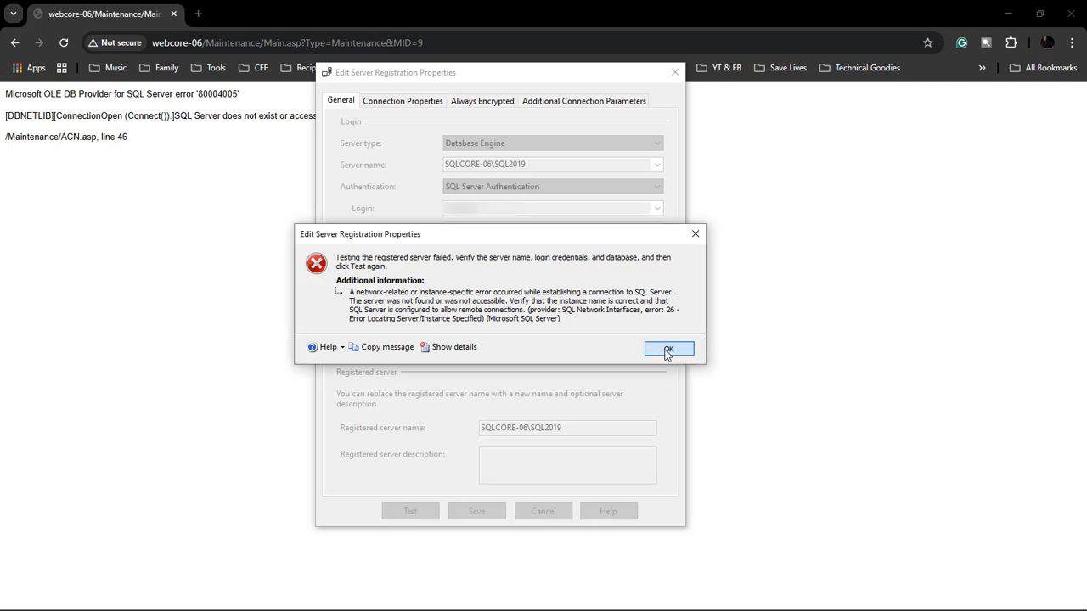
pyautogui.click(667, 352)
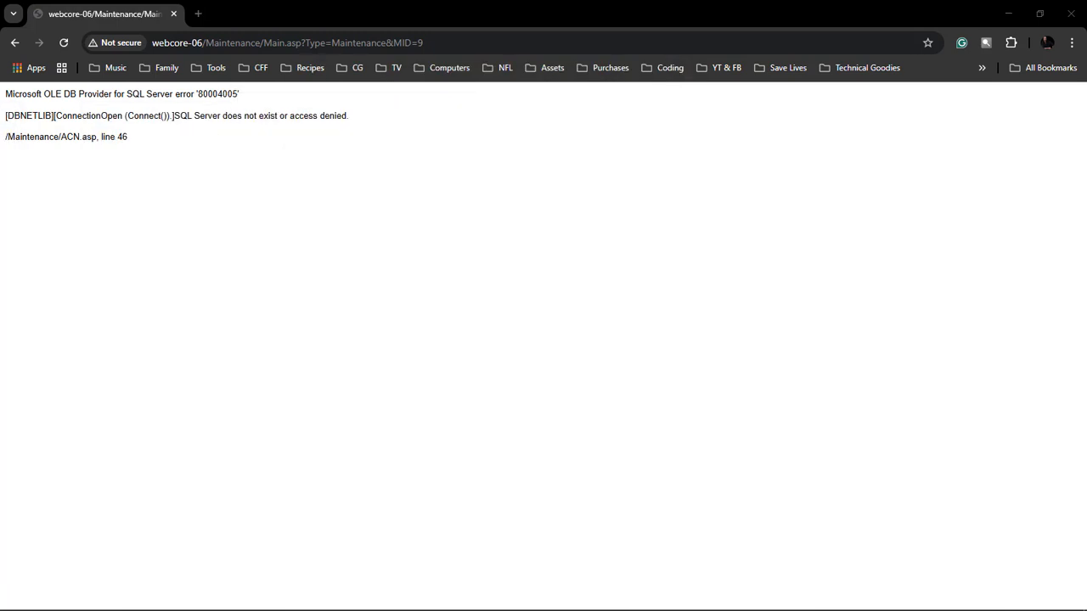
# Step: Launch an empty Microsoft Management Console by running MMC
pyautogui.moveTo(17, 603)
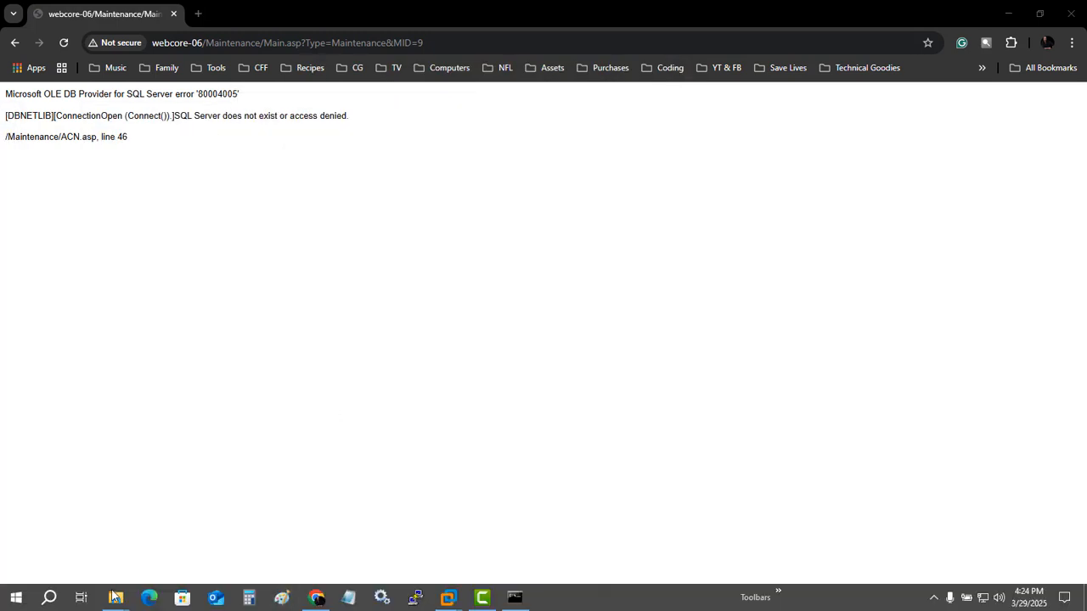
pyautogui.rightClick(17, 600)
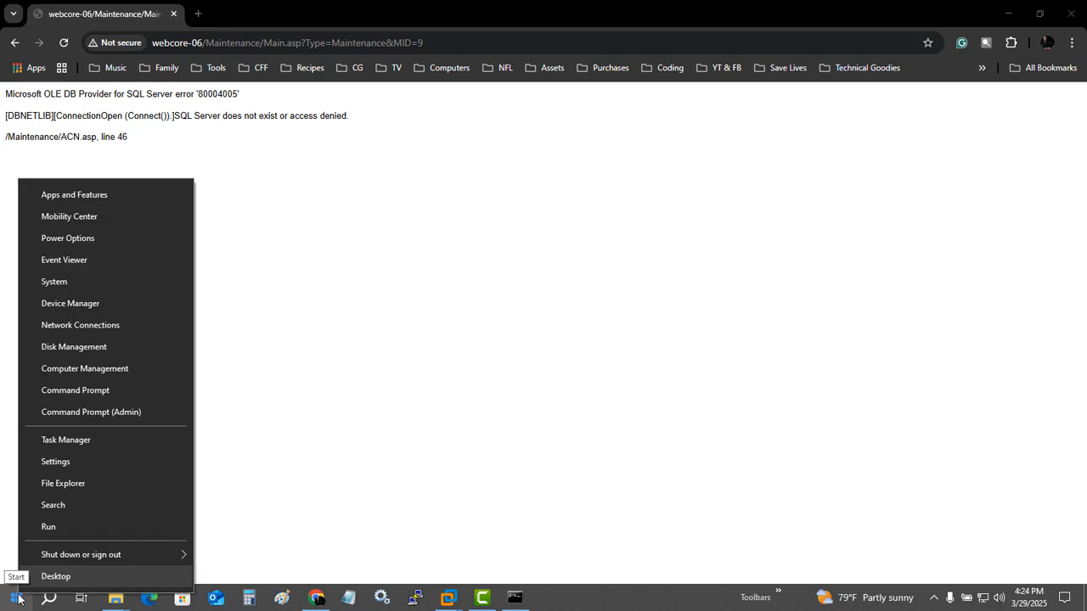
pyautogui.click(57, 529)
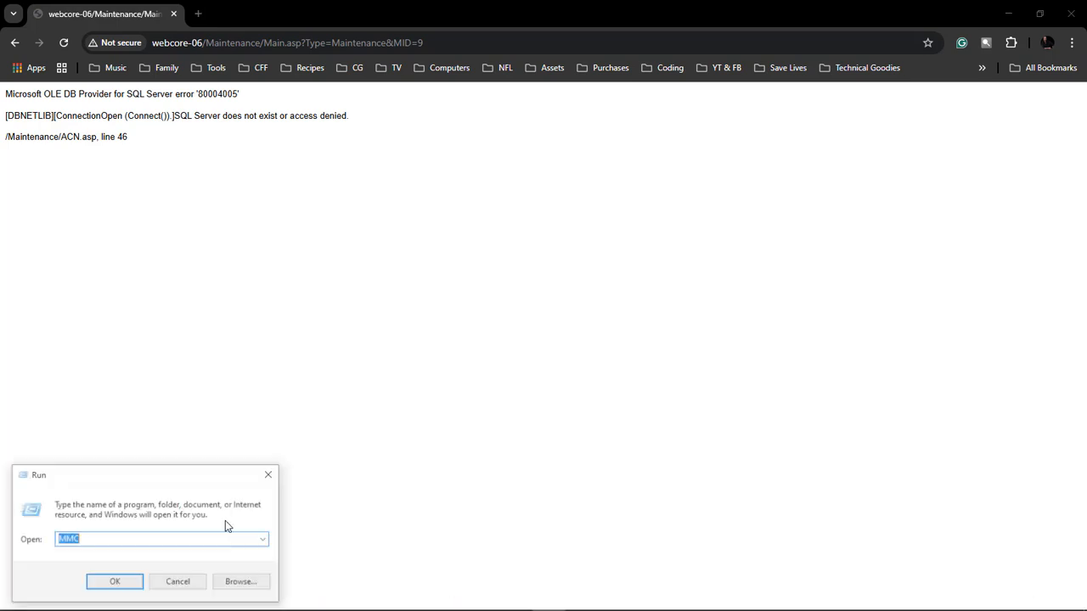
pyautogui.click(116, 583)
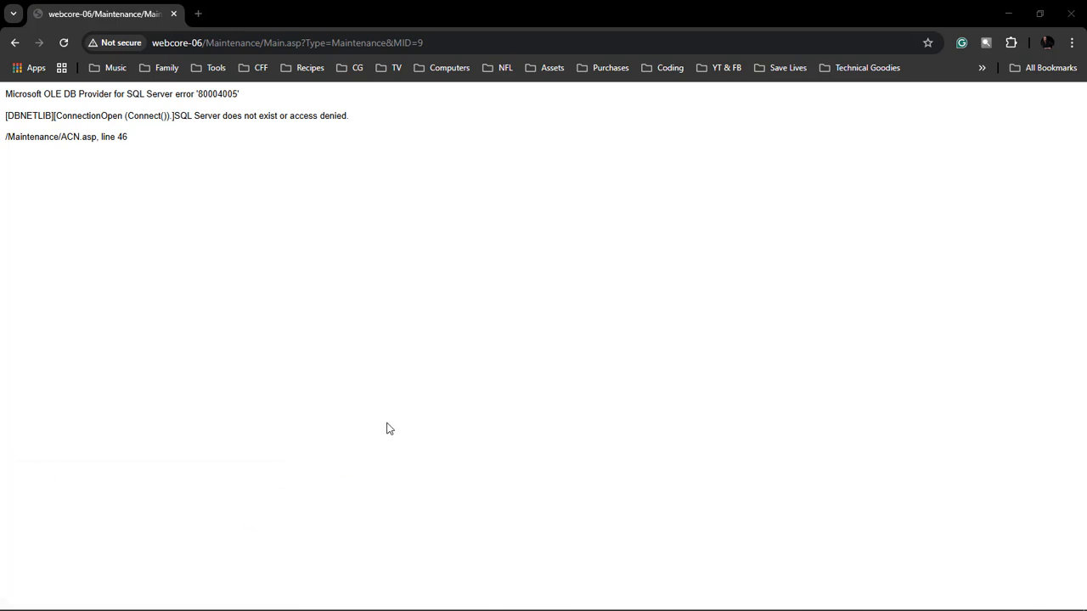
# Step: Add the Windows Defender Firewall snap-in to the console, targeting the remote computer sqlcore-06
pyautogui.click(118, 116)
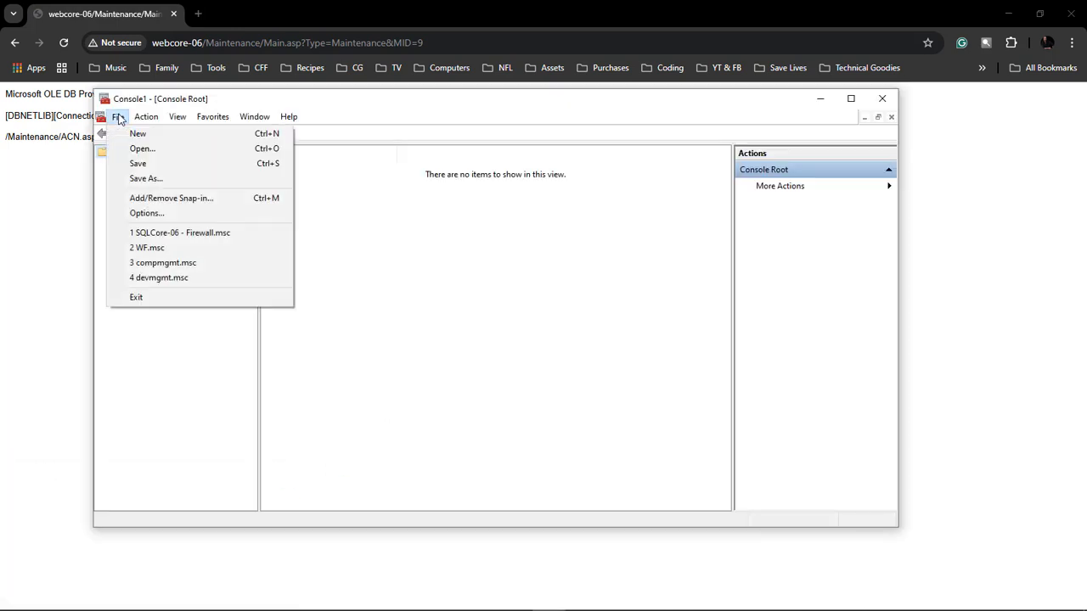
pyautogui.click(169, 203)
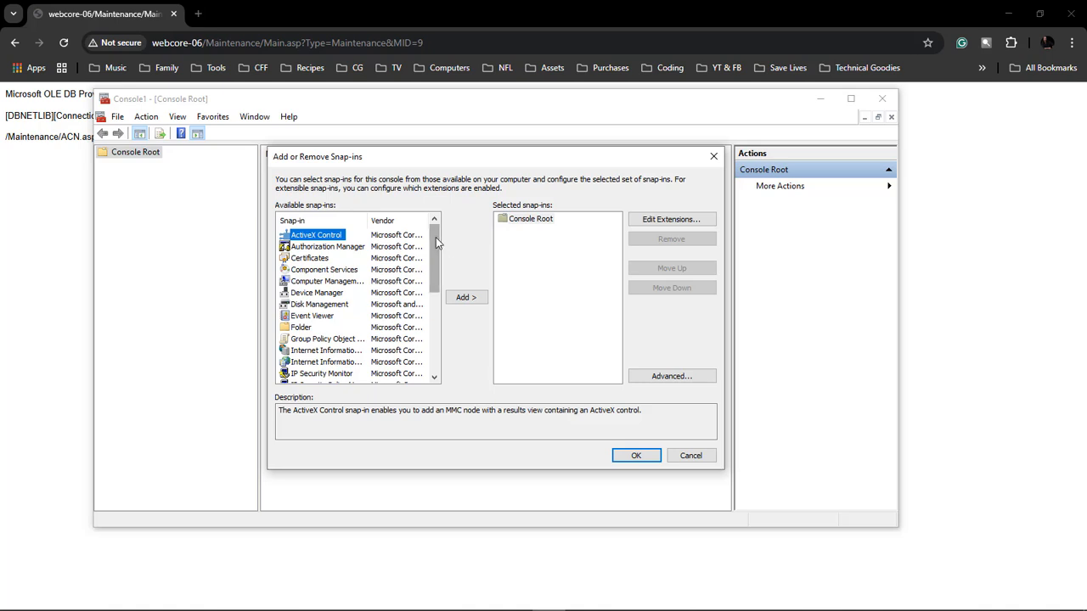
pyautogui.moveTo(436, 237); pyautogui.dragTo(436, 315)
pyautogui.click(324, 363)
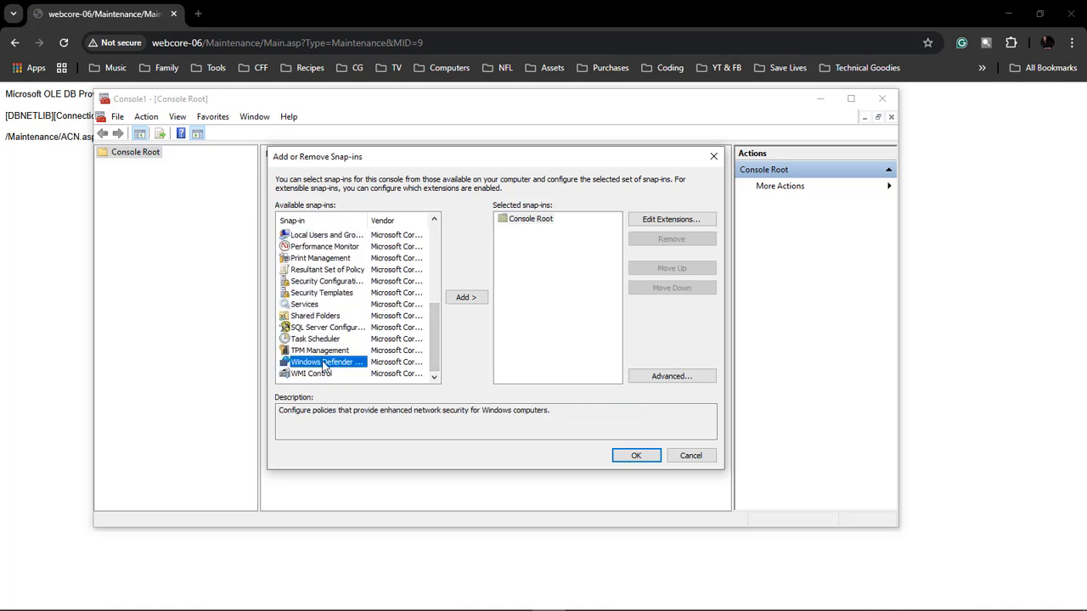
pyautogui.click(467, 298)
pyautogui.click(374, 259)
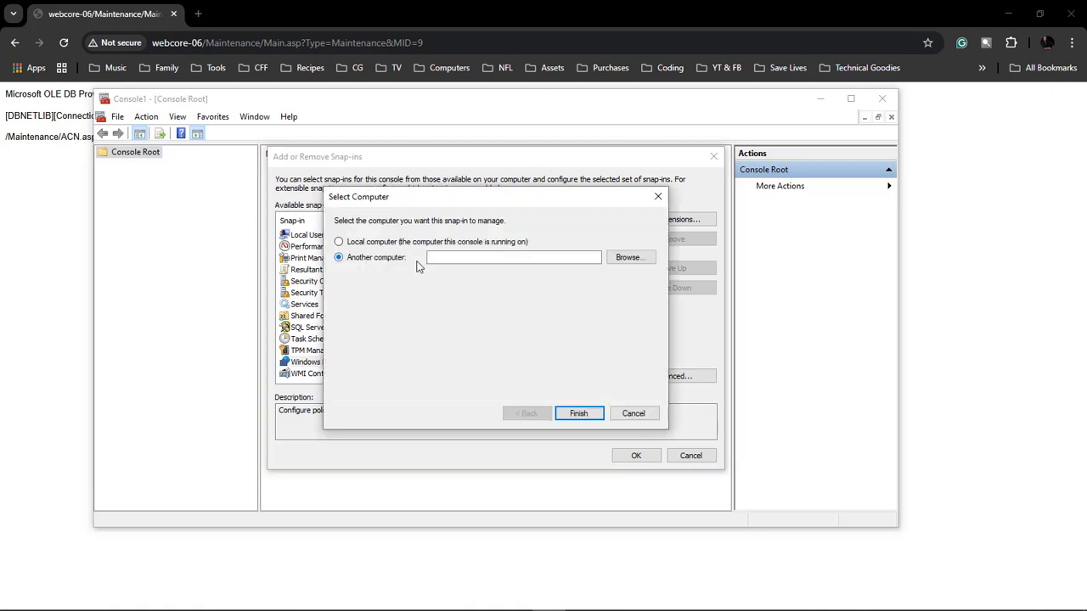
pyautogui.write('sqlcore-06')
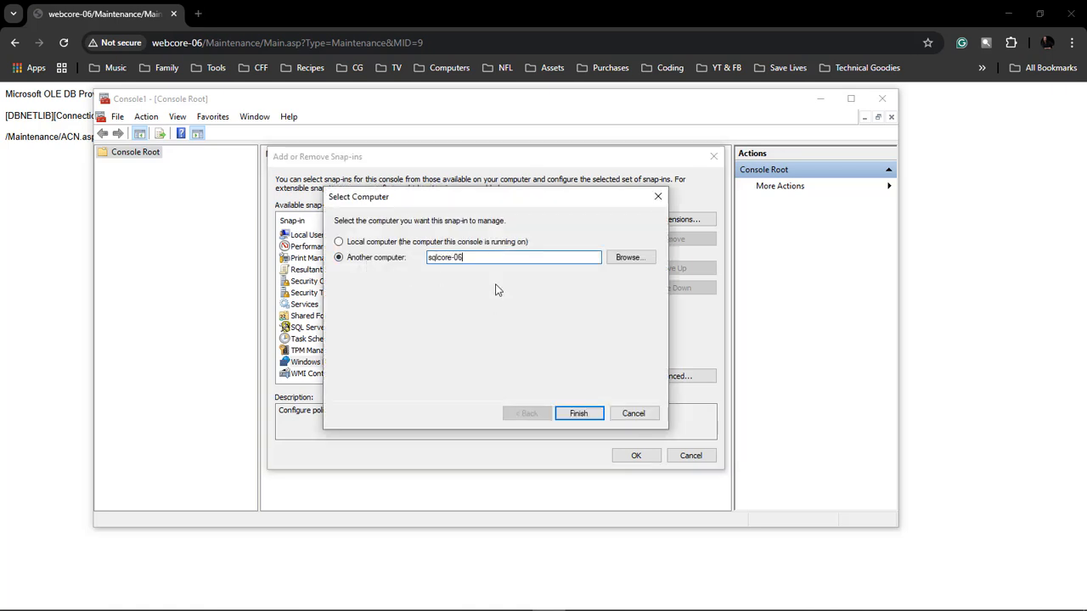
pyautogui.press('Return')
pyautogui.click(636, 456)
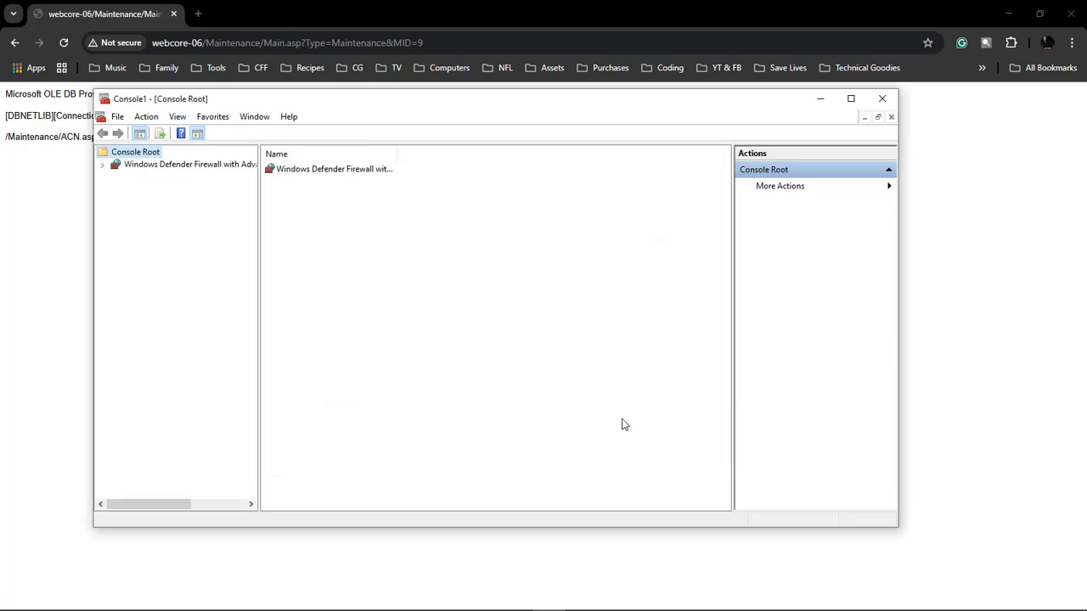
# Step: Display the firewall's inbound rules and reorder the displayed columns so that Local Port directly follows Name
pyautogui.click(103, 165)
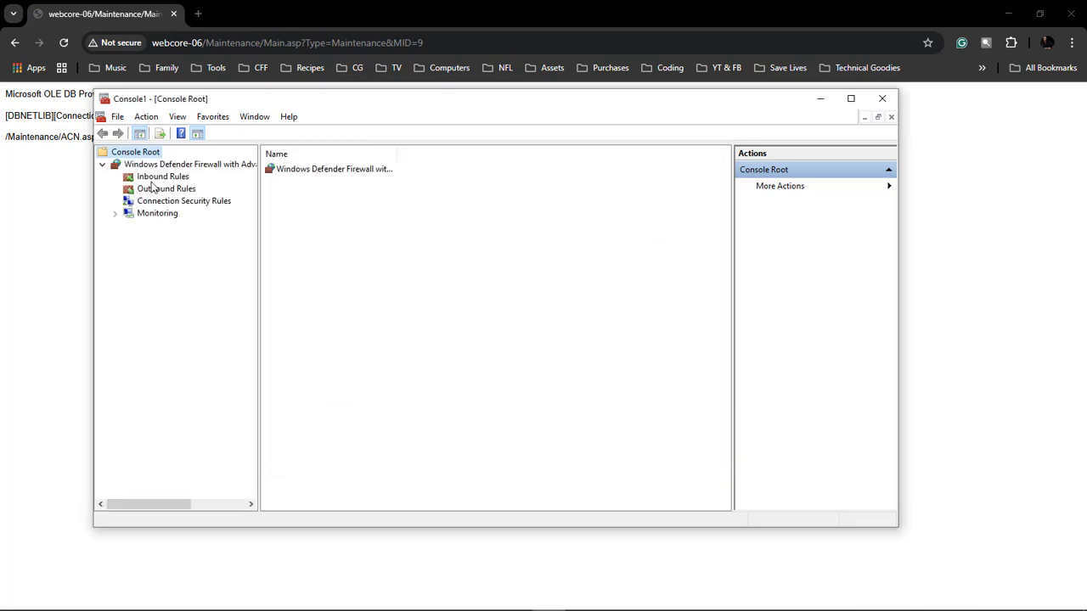
pyautogui.click(158, 178)
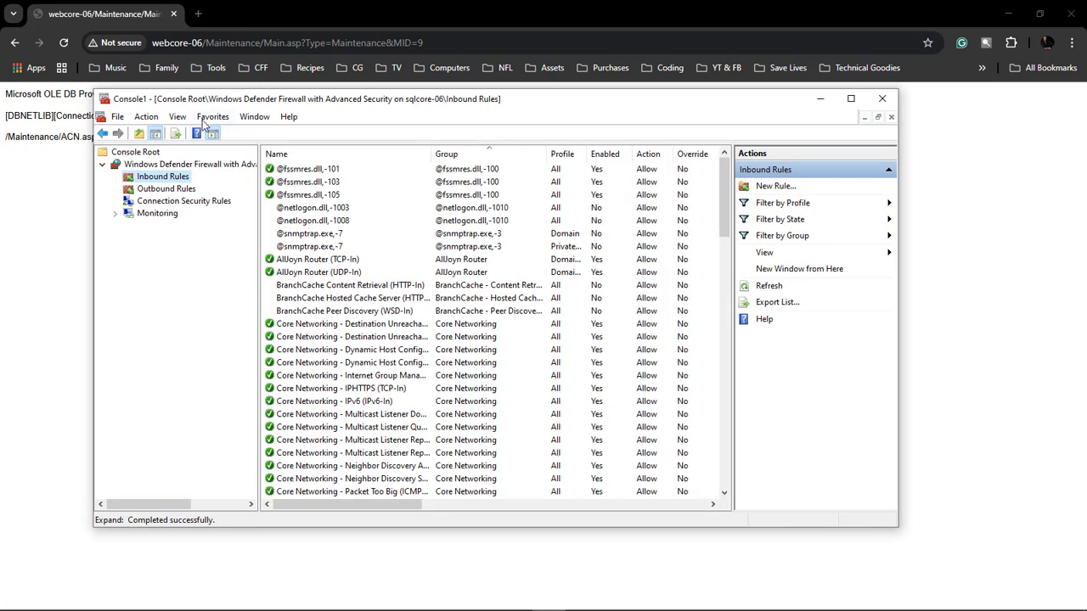
pyautogui.click(178, 118)
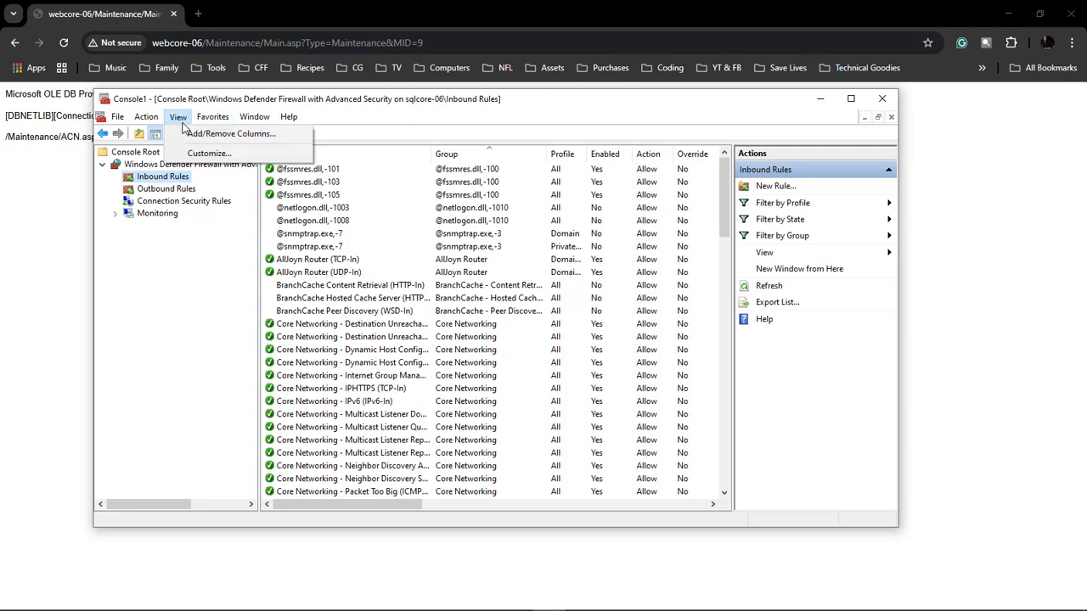
pyautogui.click(214, 136)
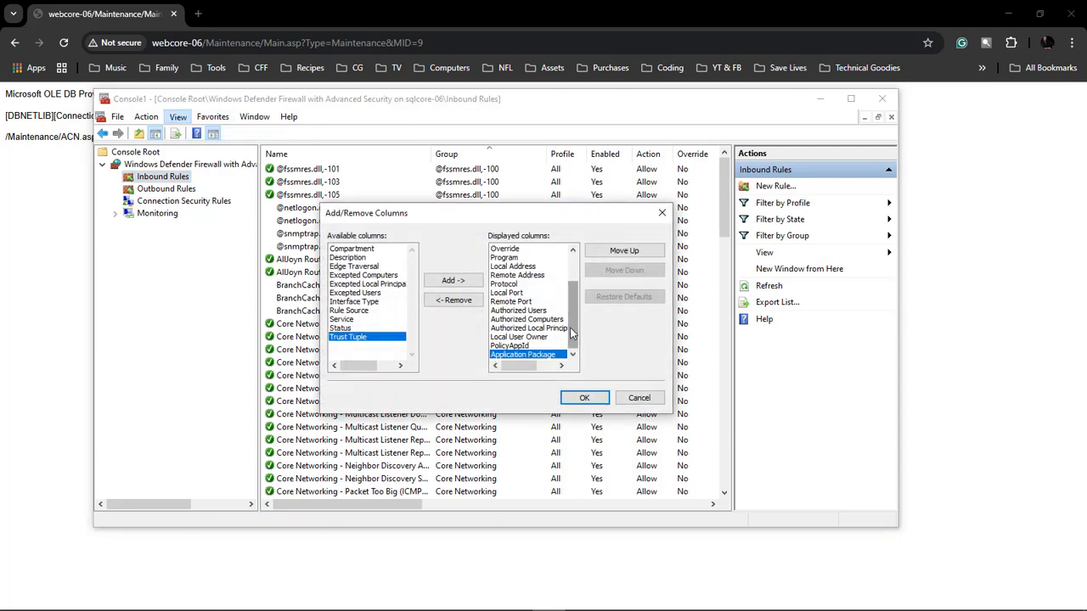
pyautogui.moveTo(569, 321); pyautogui.dragTo(569, 291)
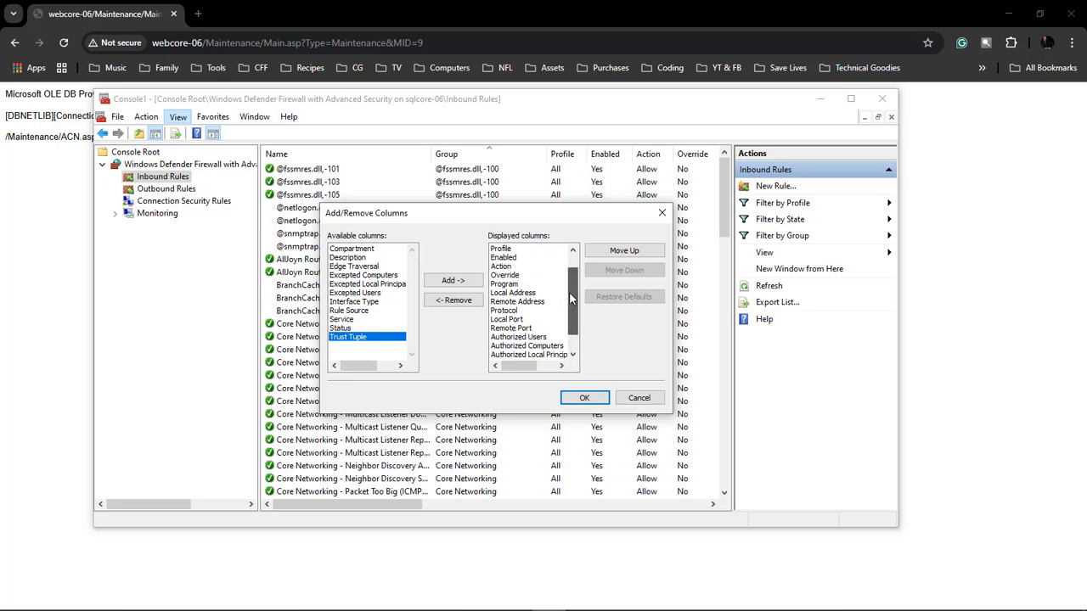
pyautogui.click(513, 320)
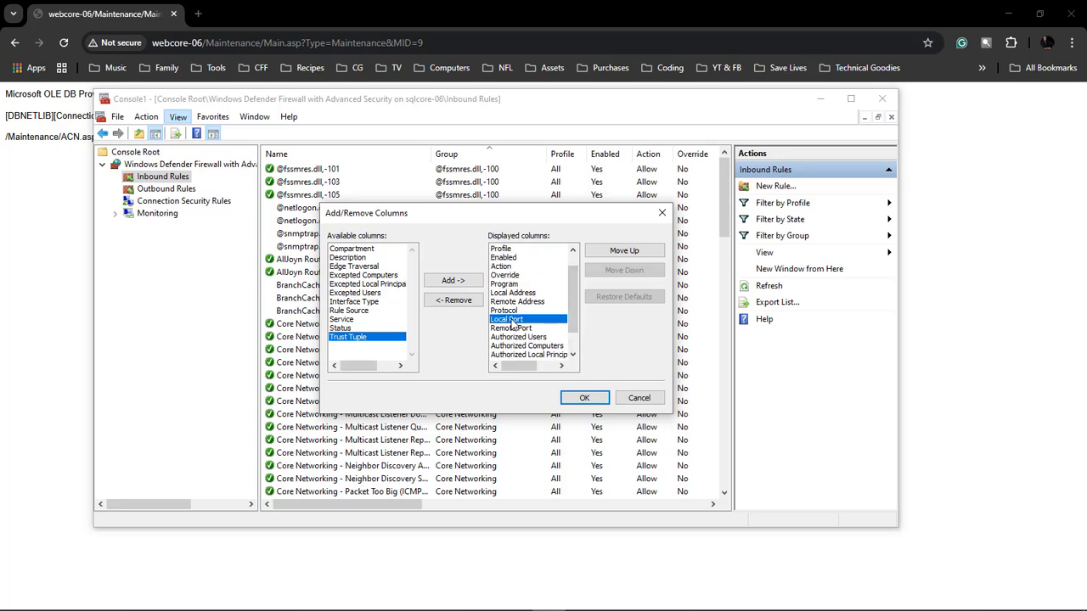
pyautogui.click(632, 251)
pyautogui.click(624, 251)
pyautogui.click(624, 251)
pyautogui.click(625, 250)
pyautogui.click(625, 250)
pyautogui.click(624, 250)
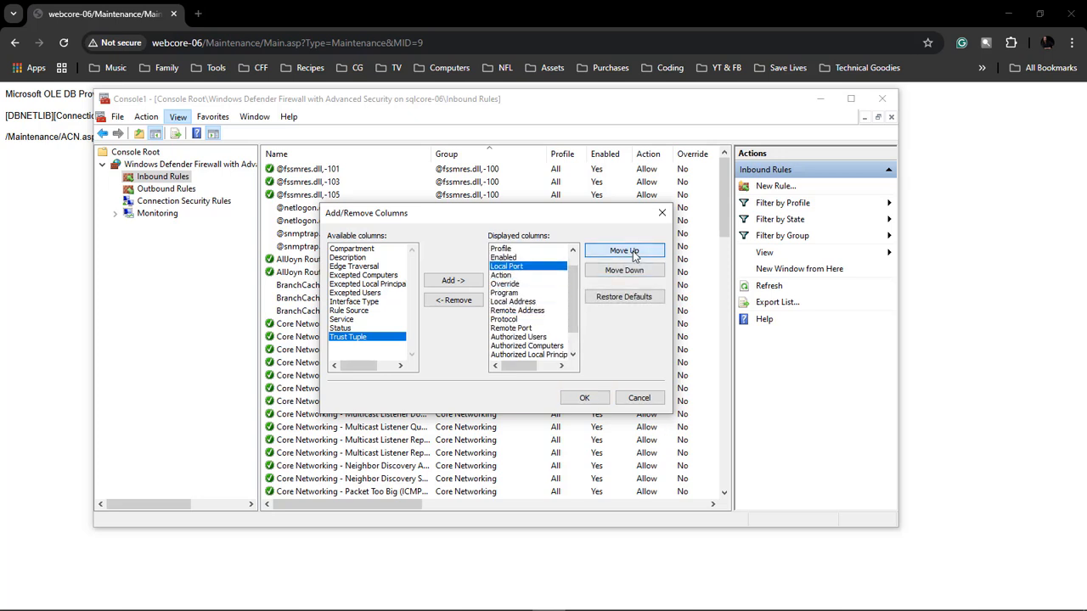
pyautogui.click(624, 251)
pyautogui.click(624, 250)
pyautogui.click(625, 251)
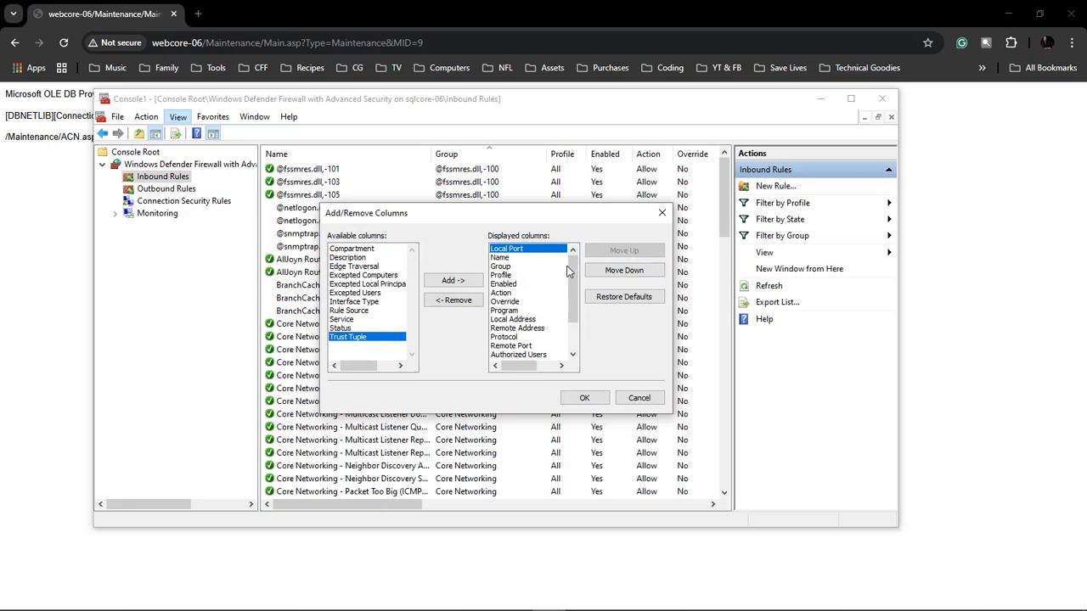
pyautogui.click(620, 271)
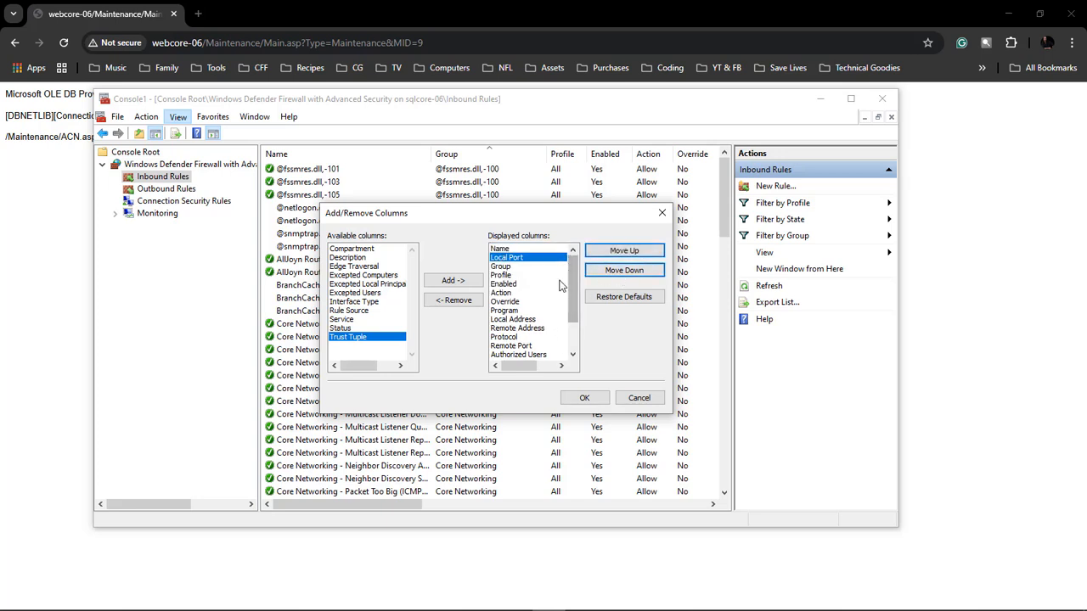
# Step: Place the Remote Port and Protocol columns directly after Local Port and apply the column order
pyautogui.click(520, 347)
pyautogui.click(624, 252)
pyautogui.click(625, 251)
pyautogui.click(625, 251)
pyautogui.click(625, 251)
pyautogui.click(624, 251)
pyautogui.click(510, 328)
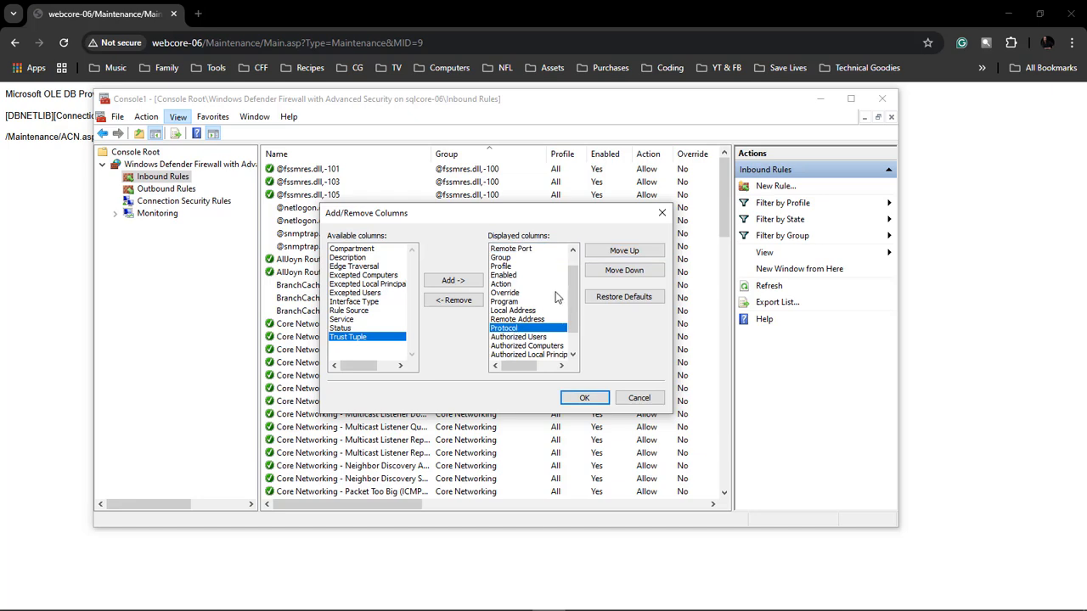
pyautogui.click(626, 251)
pyautogui.click(629, 251)
pyautogui.click(629, 251)
pyautogui.click(626, 251)
pyautogui.click(627, 251)
pyautogui.click(627, 251)
pyautogui.click(627, 251)
pyautogui.click(627, 252)
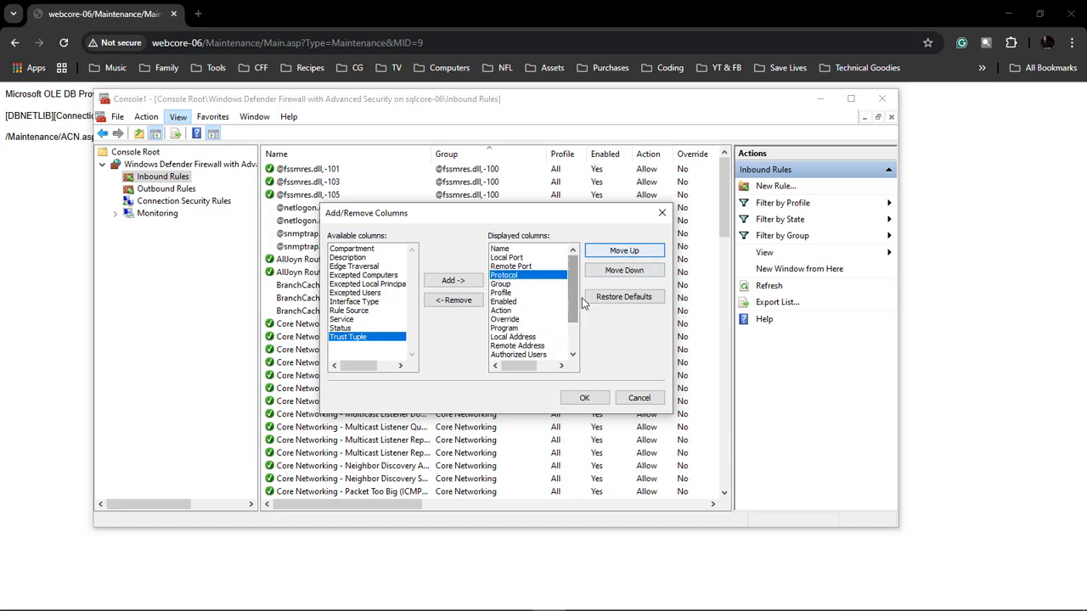
pyautogui.click(584, 397)
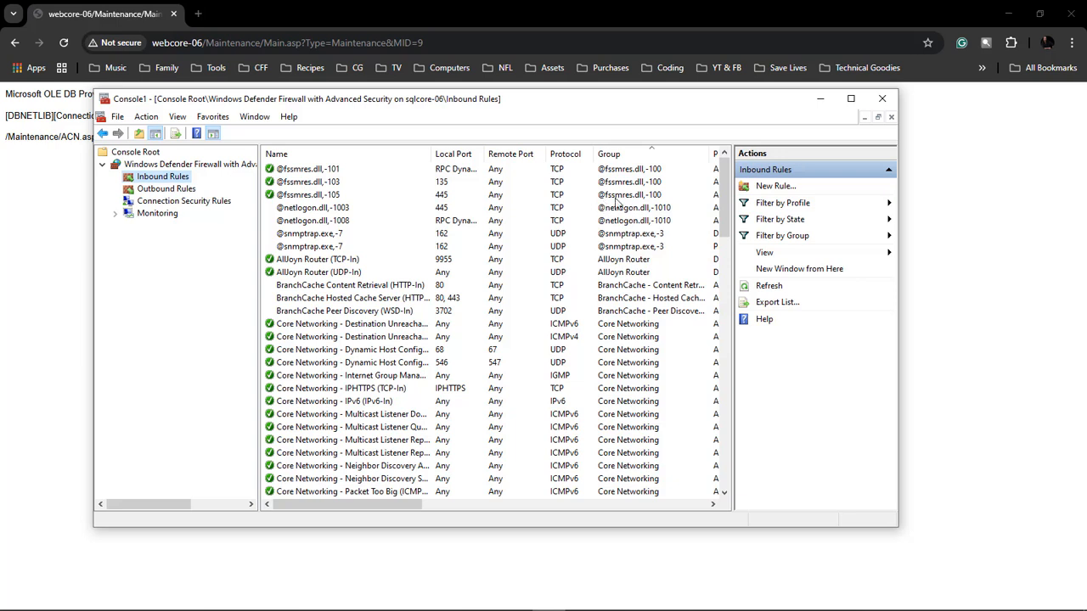
# Step: Create a new inbound rule of type Port that applies to TCP on specific local port 1433
pyautogui.click(775, 188)
pyautogui.click(270, 273)
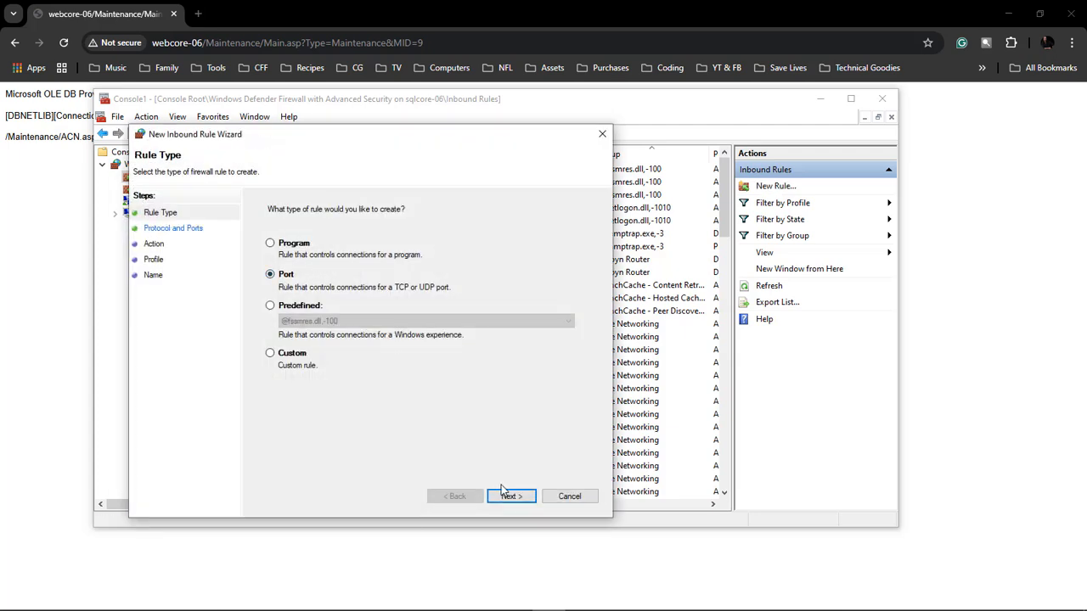
pyautogui.click(508, 496)
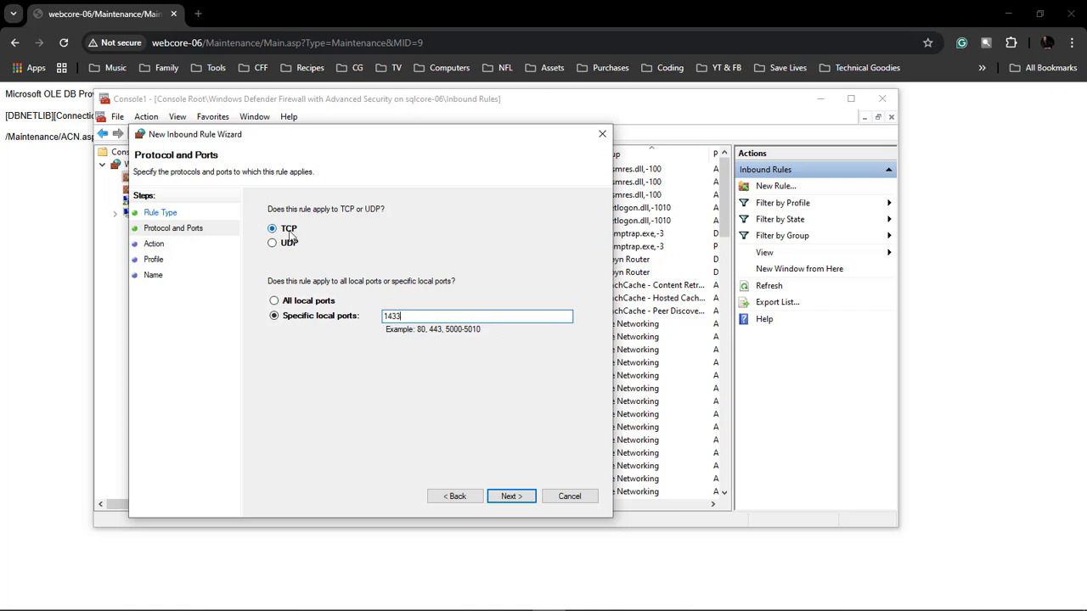
pyautogui.click(510, 497)
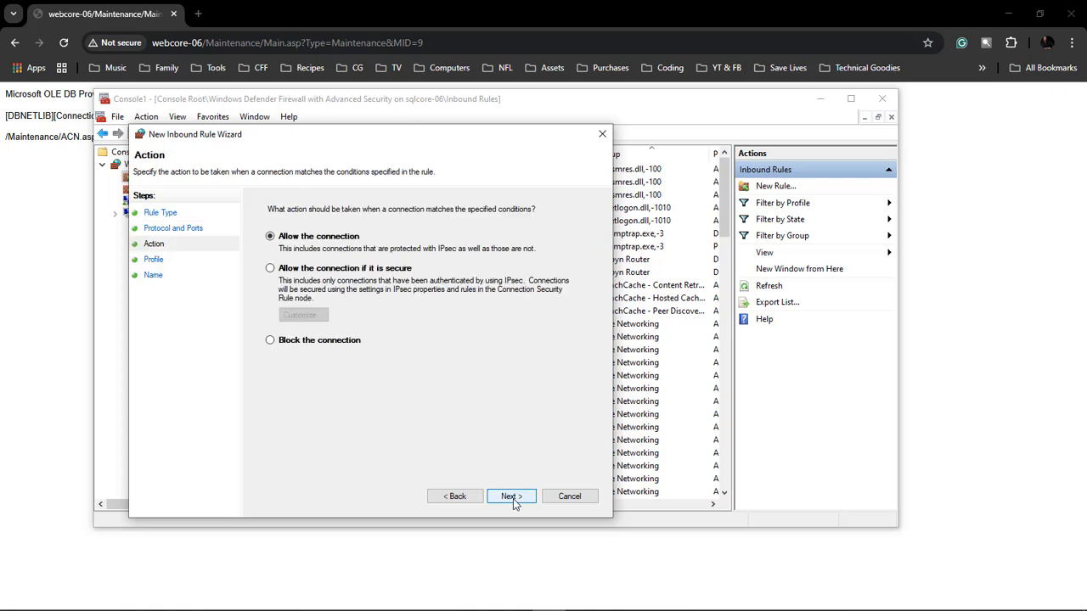
# Step: Allow the connection with the default profiles, name the rule "SQL Server default Instance" and finish creating it
pyautogui.click(510, 497)
pyautogui.click(513, 498)
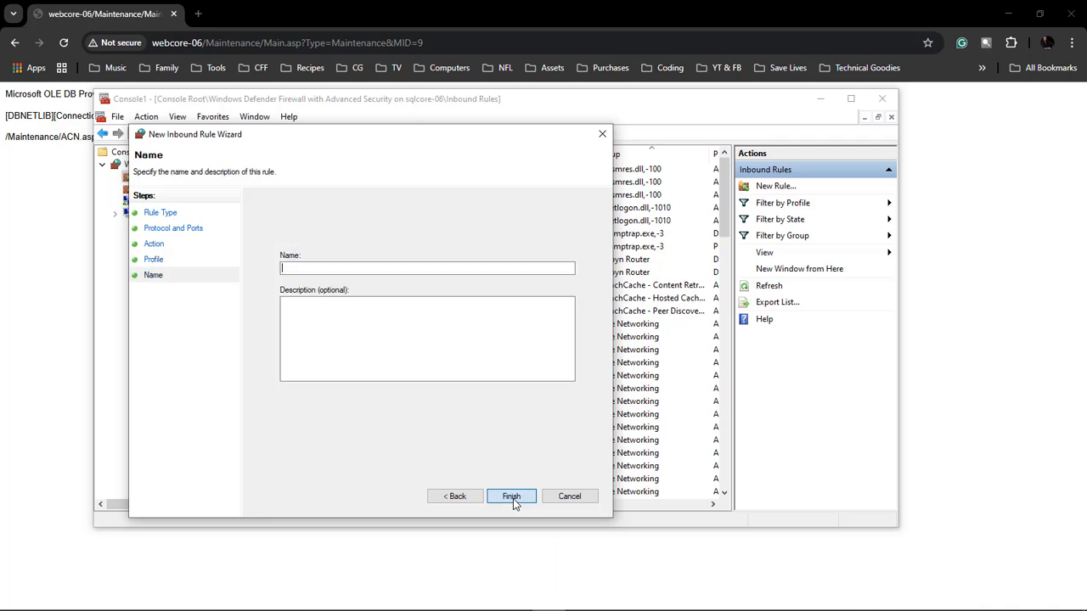
pyautogui.write('SQ')
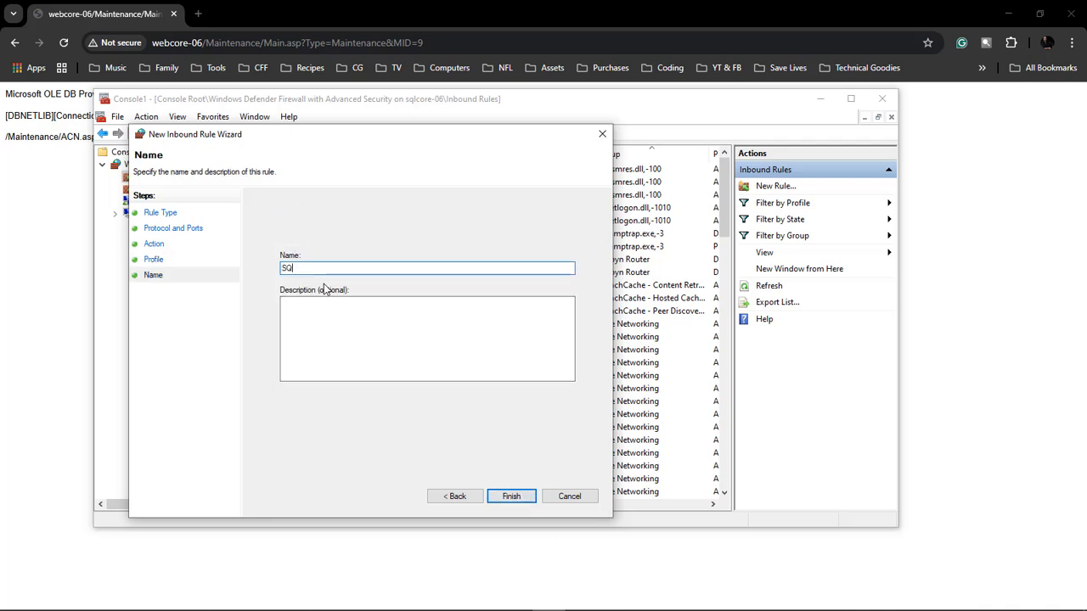
pyautogui.write('L Server default Instance')
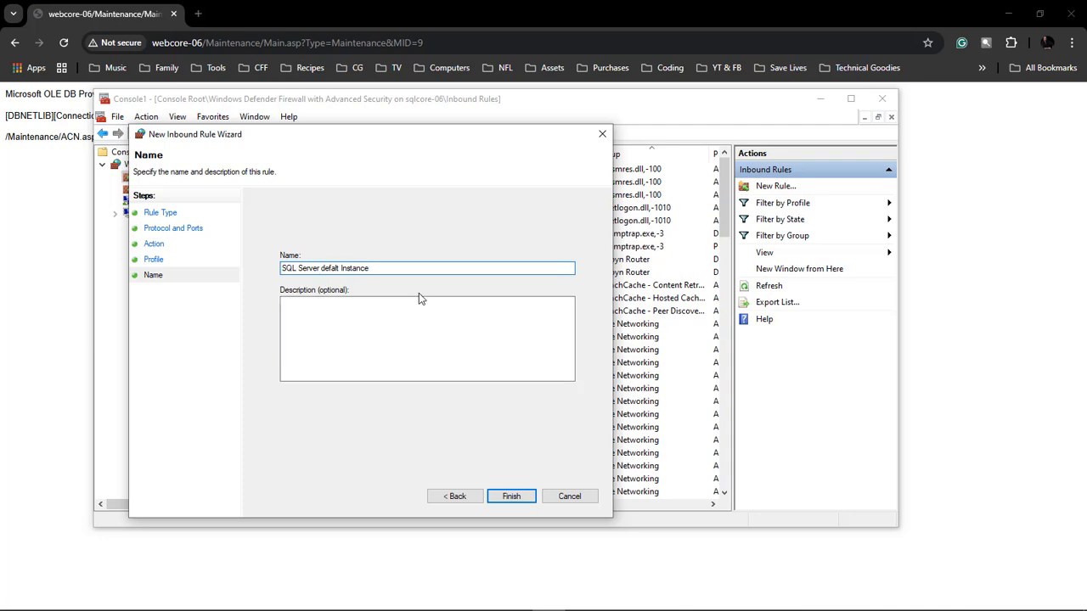
pyautogui.click(512, 497)
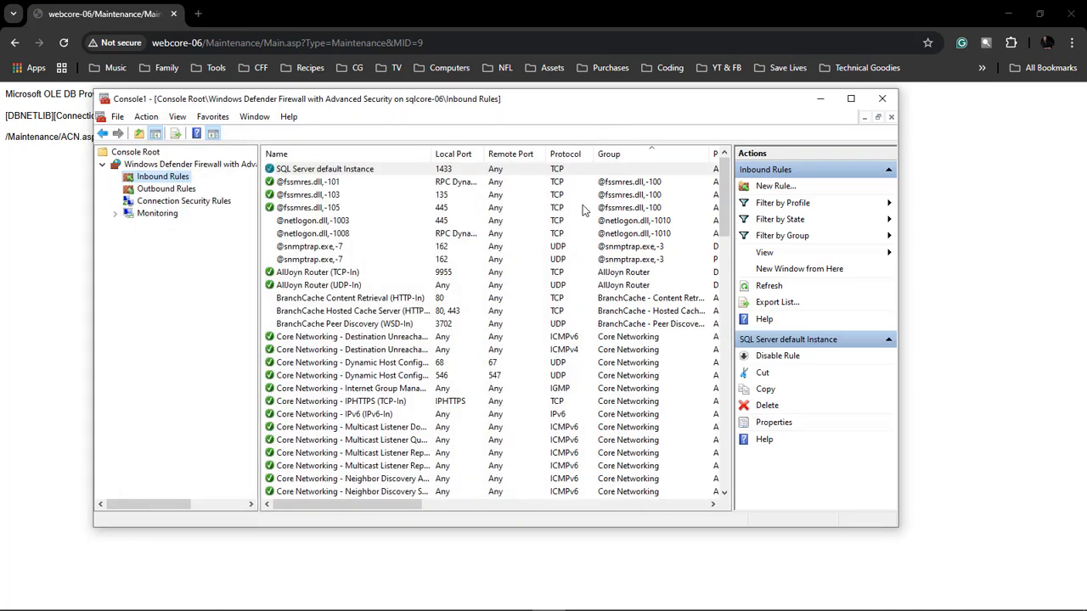
# Step: Create a new inbound rule of type Port that applies to UDP on specific local port 1434
pyautogui.click(773, 188)
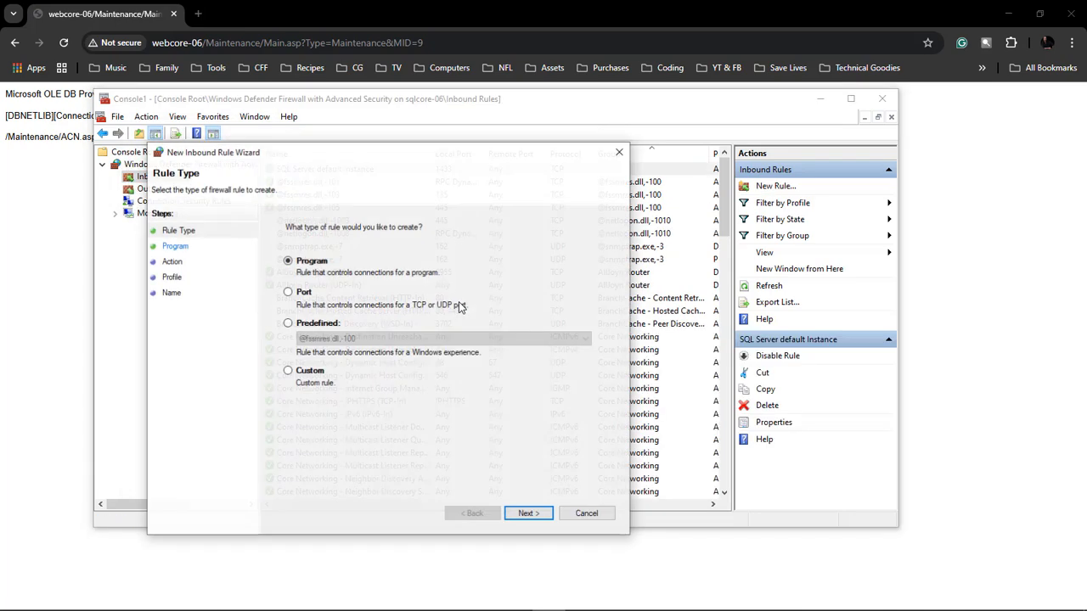
pyautogui.click(288, 293)
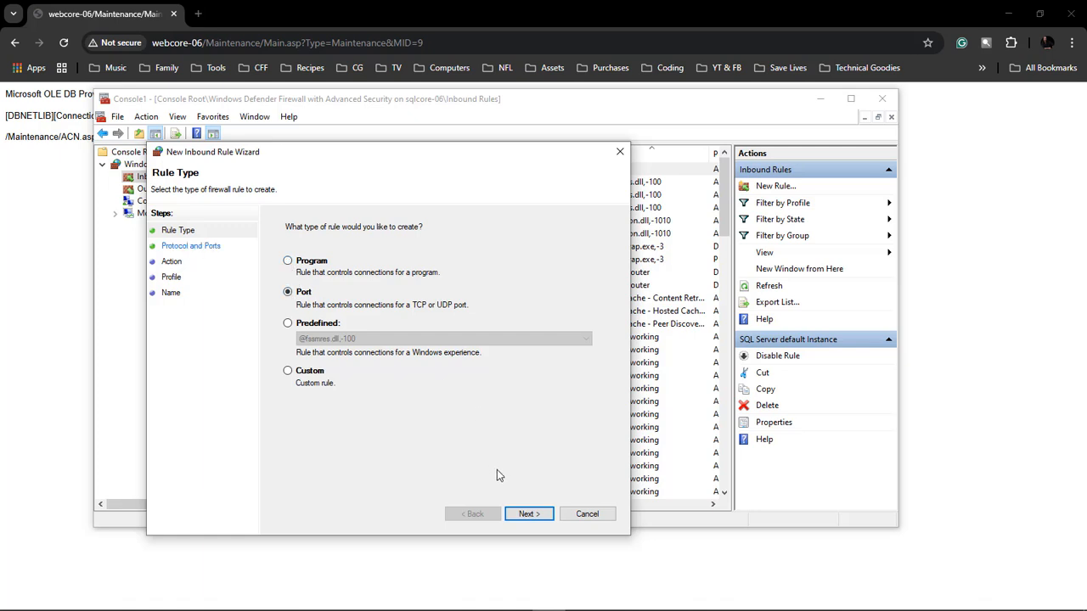
pyautogui.click(532, 516)
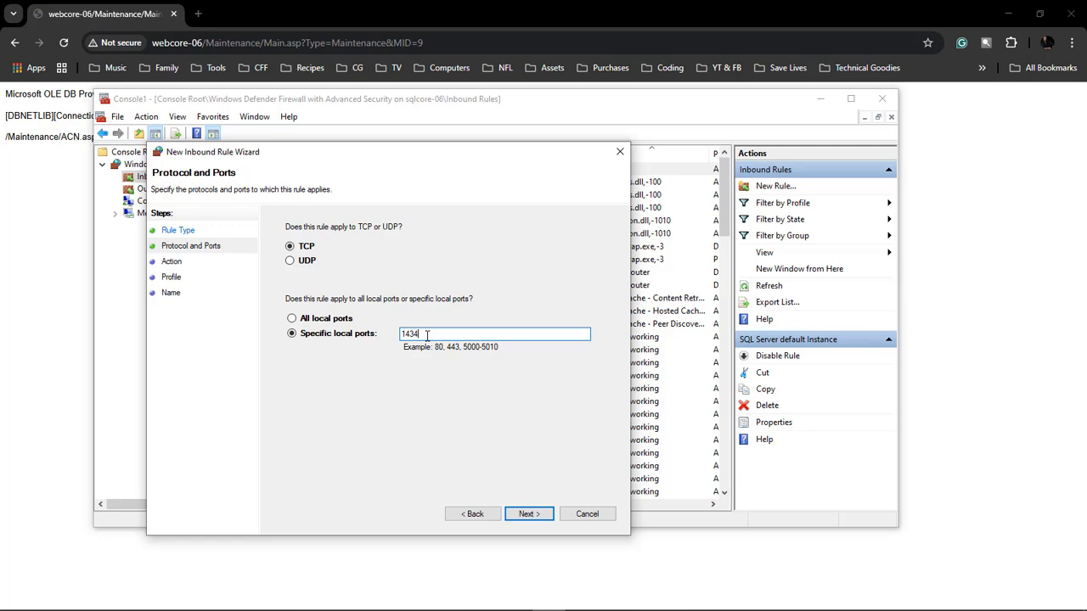
pyautogui.click(291, 261)
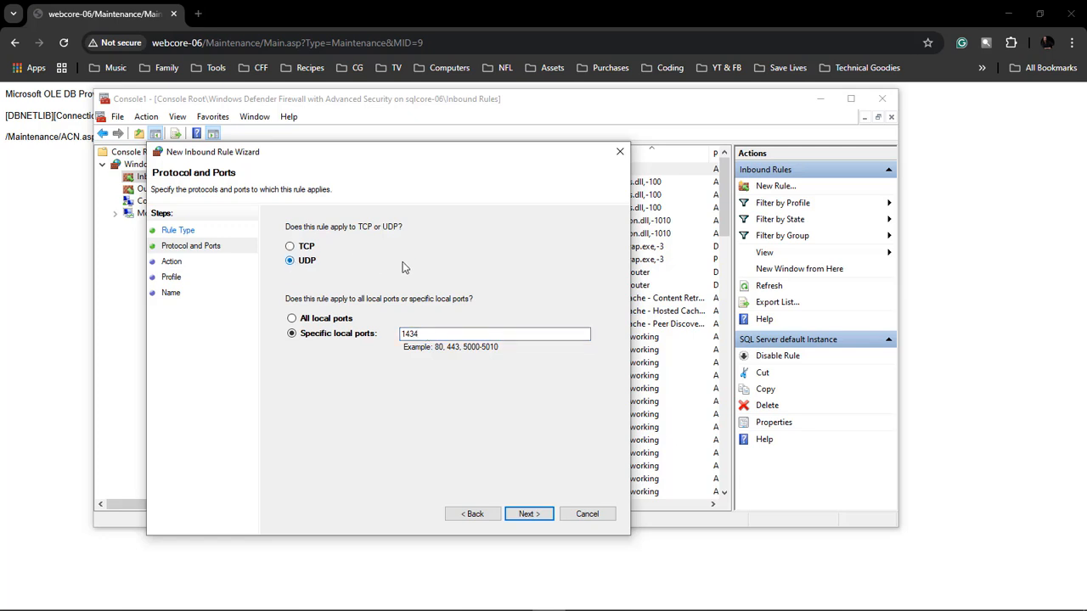
pyautogui.click(530, 516)
# Step: Keep the default action and profiles, name the rule "SQL Server Browser Service" and finish creating it
pyautogui.click(530, 517)
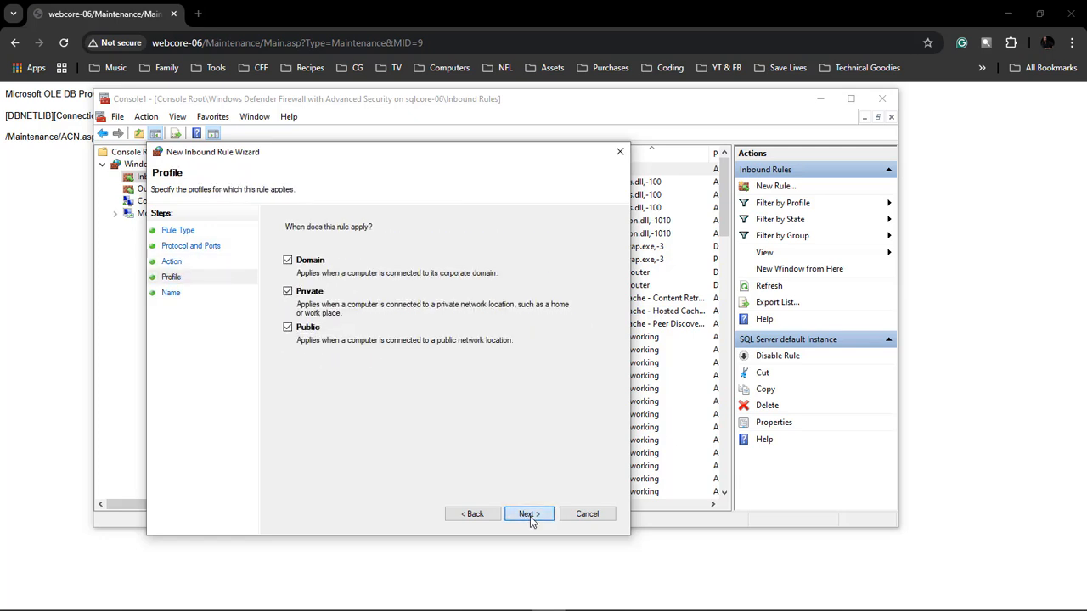
pyautogui.click(530, 516)
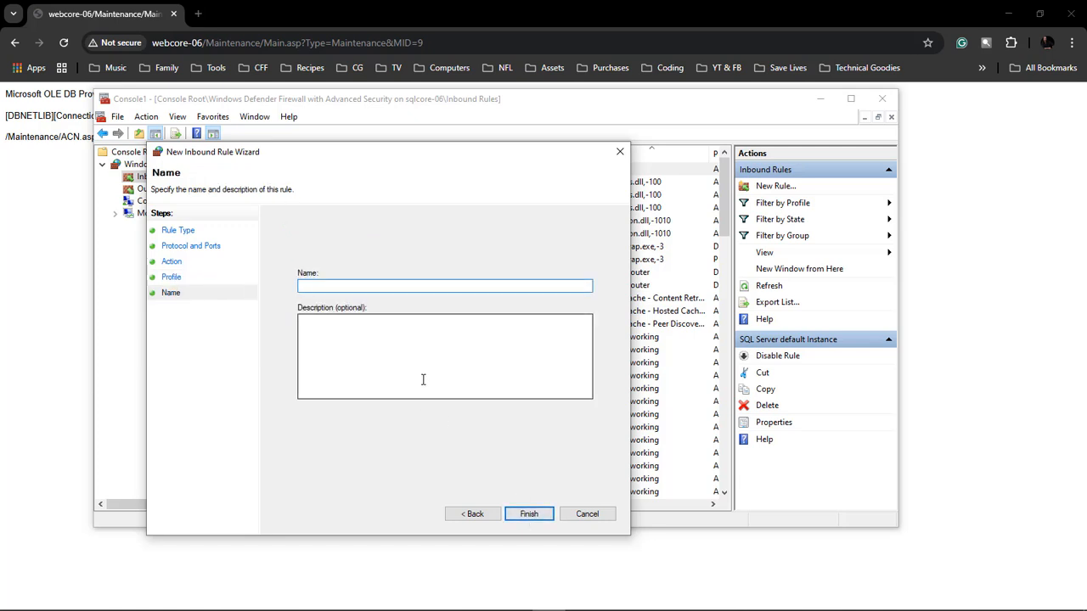
pyautogui.write('SQL Server Browser Service')
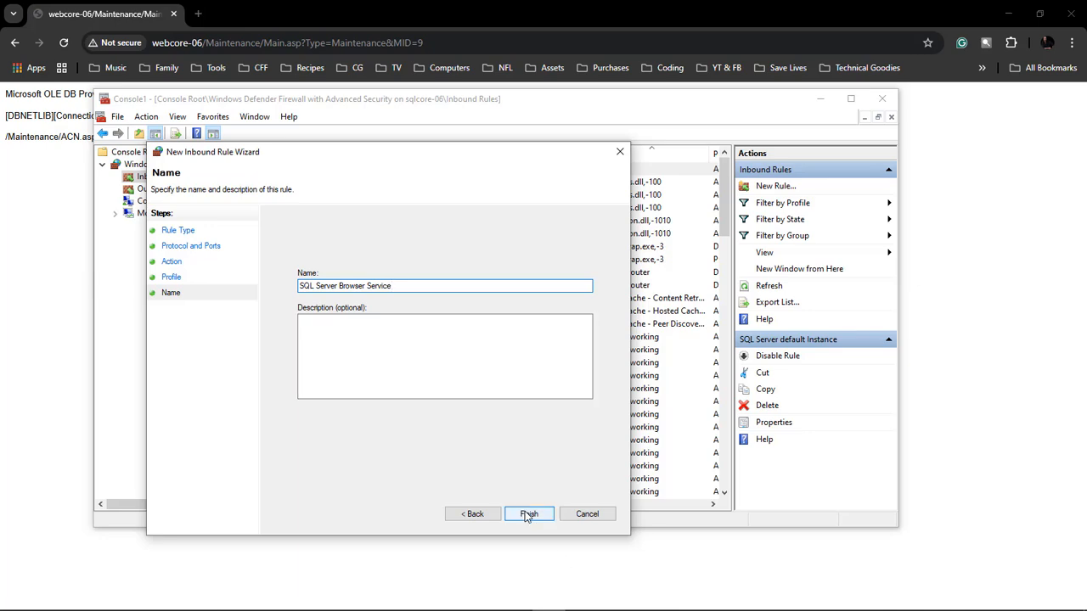
pyautogui.click(527, 514)
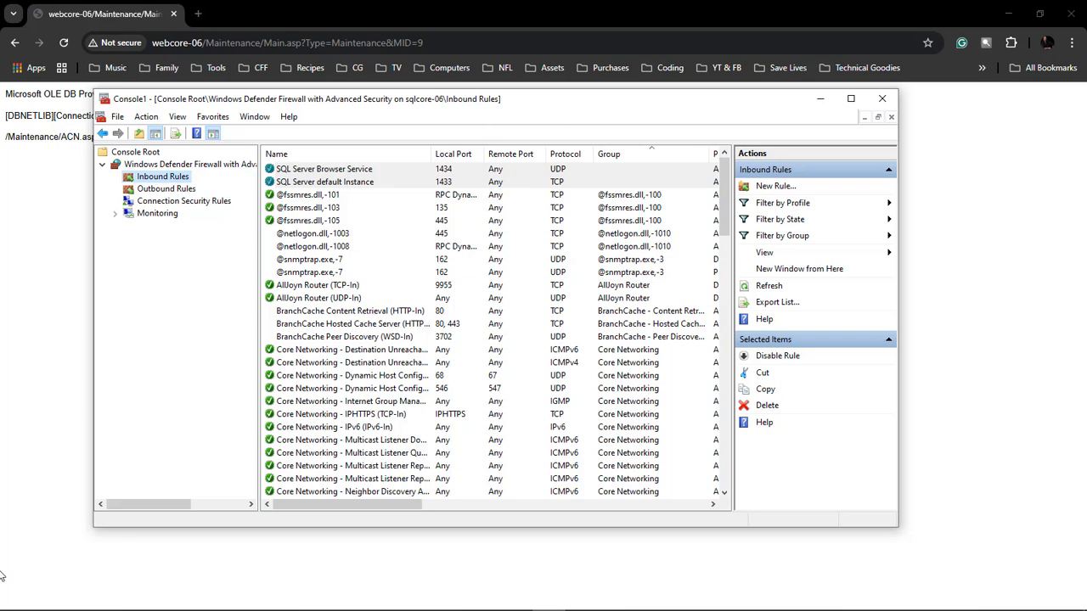
# Step: Connect Computer Management to the remote computer SQLCORE-06 and show its SQL Server Configuration Manager under Services and Applications
pyautogui.rightClick(15, 599)
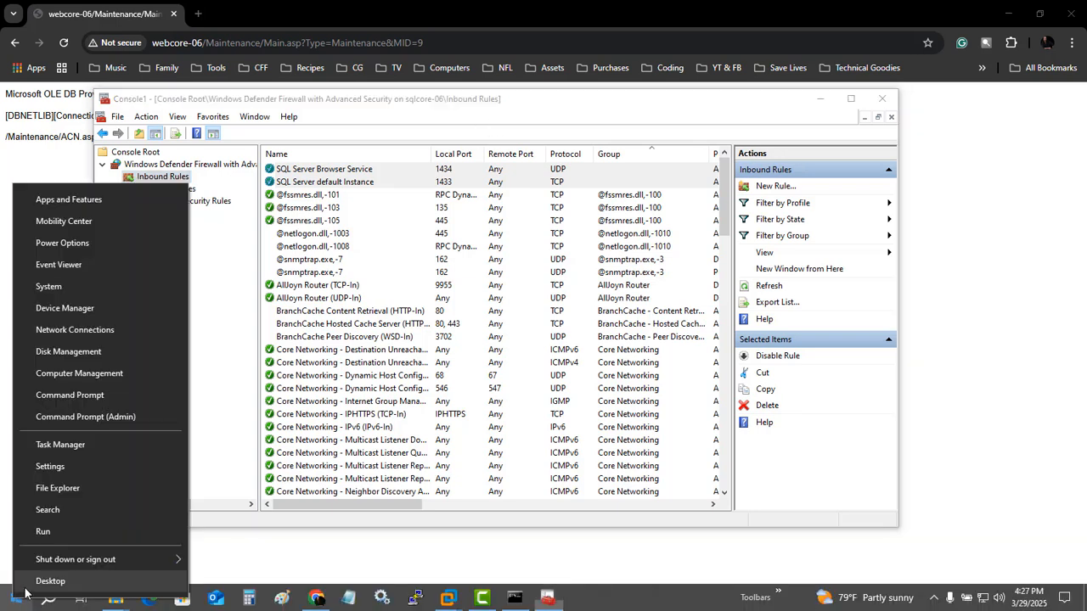
pyautogui.click(84, 379)
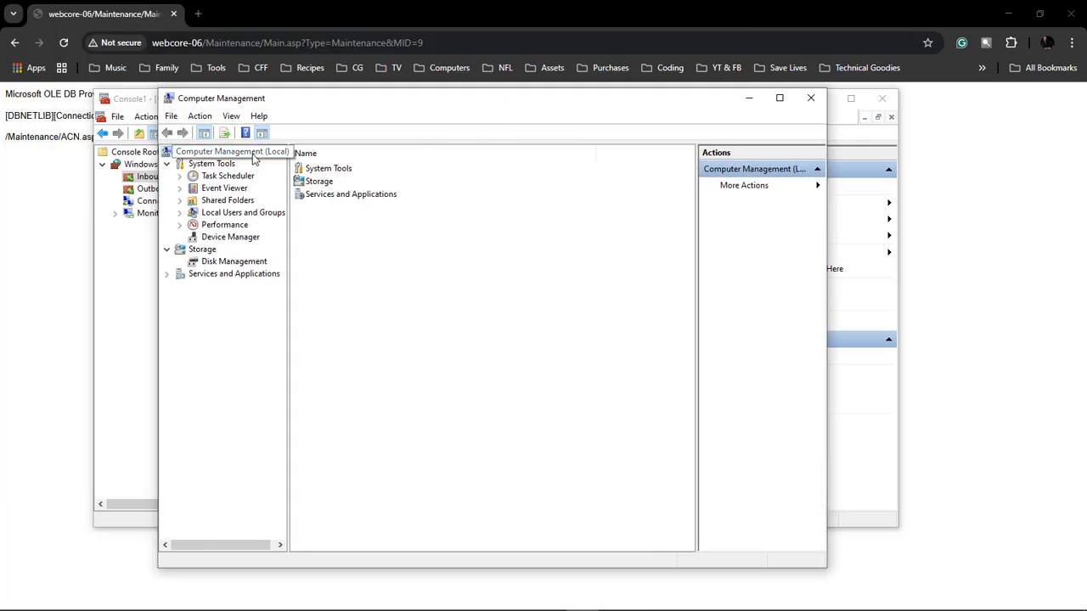
pyautogui.rightClick(253, 160)
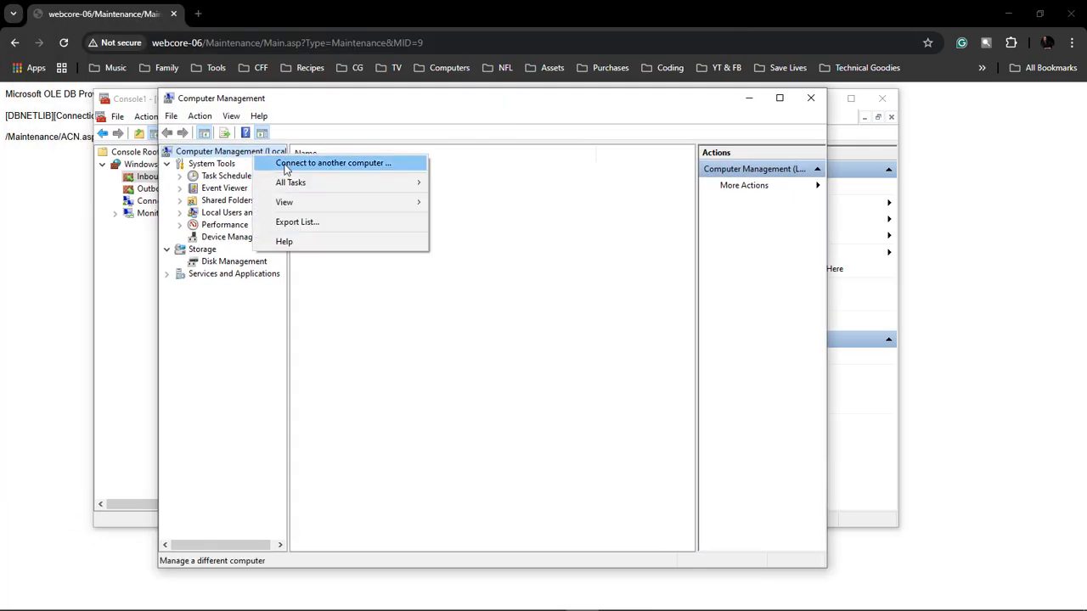
pyautogui.click(276, 163)
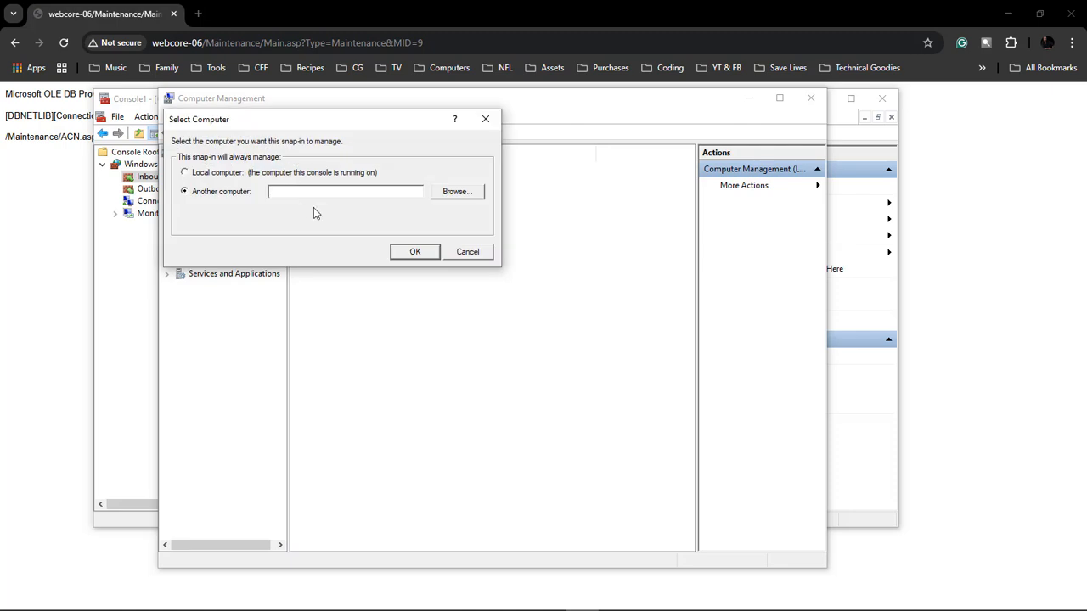
pyautogui.write('sqlcore-06')
pyautogui.press('Return')
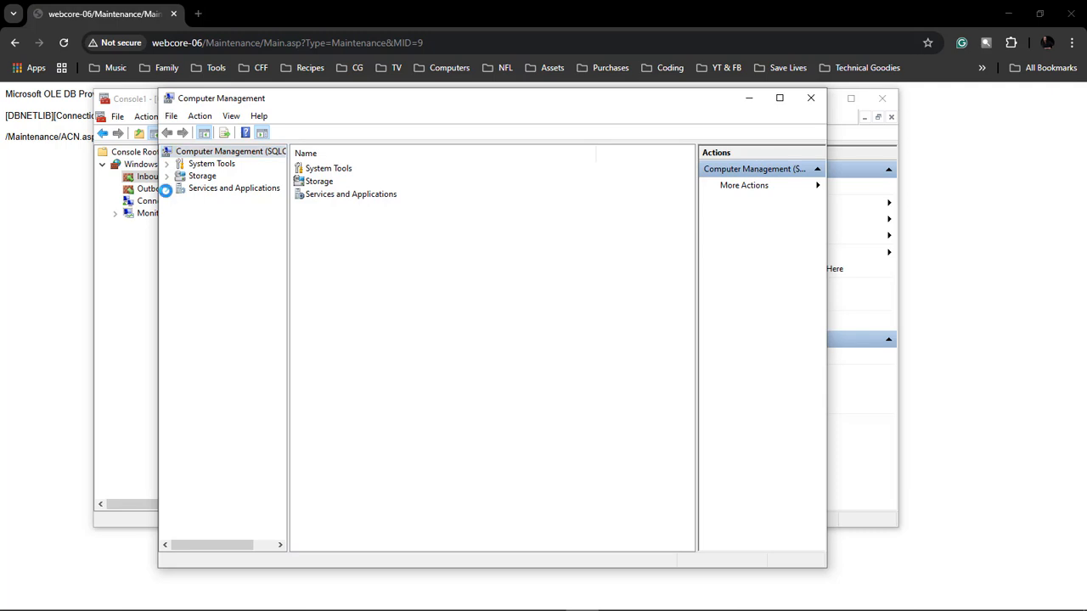
pyautogui.click(166, 188)
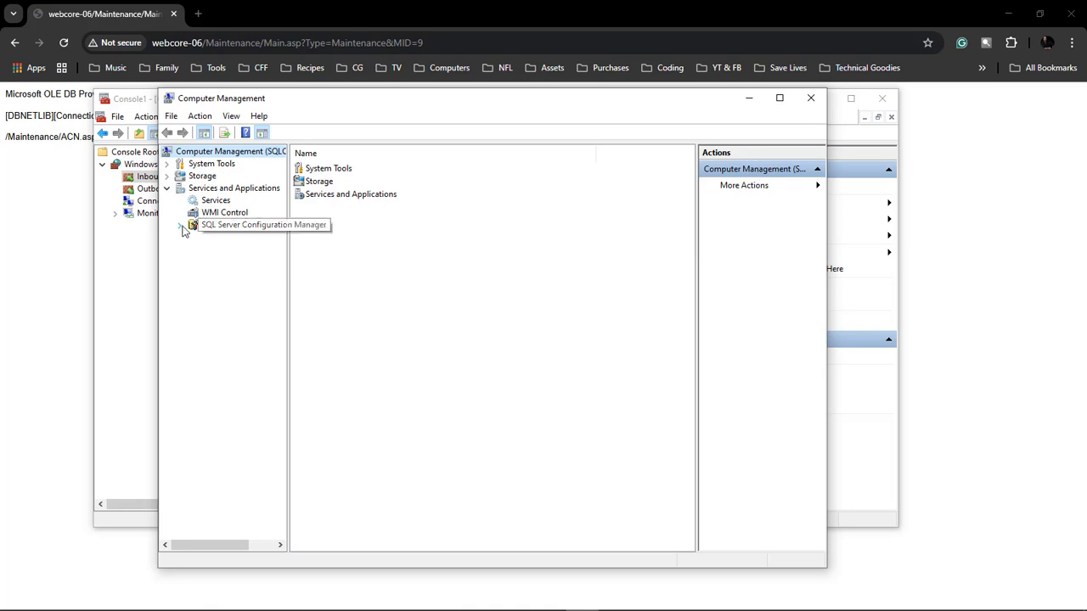
pyautogui.click(228, 226)
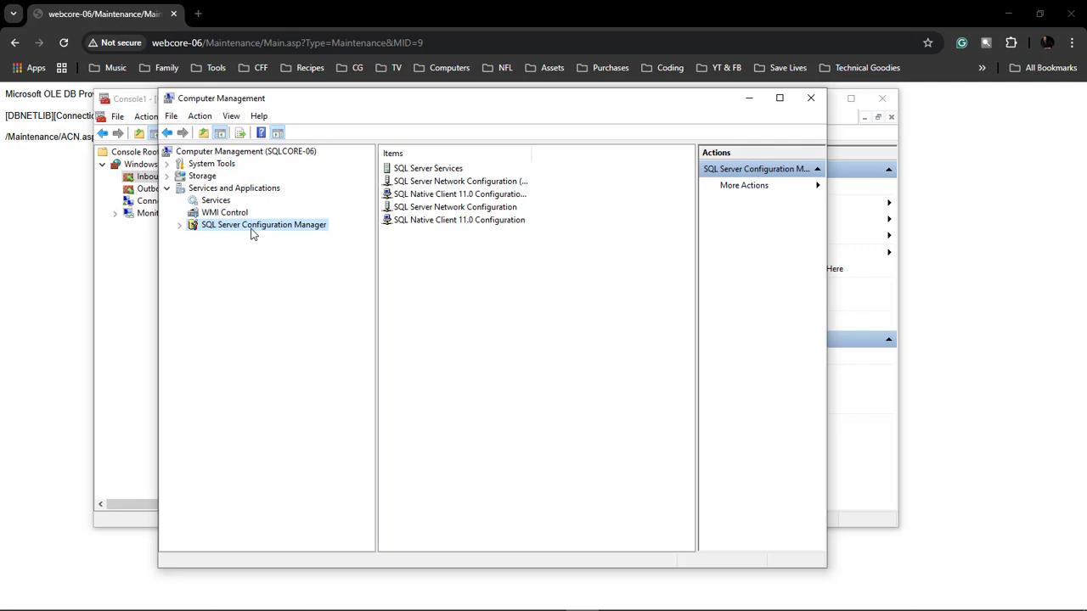
# Step: View the local Protocols for SQL2019 in SQL Server 2019 Configuration Manager, then close that window
pyautogui.click(21, 603)
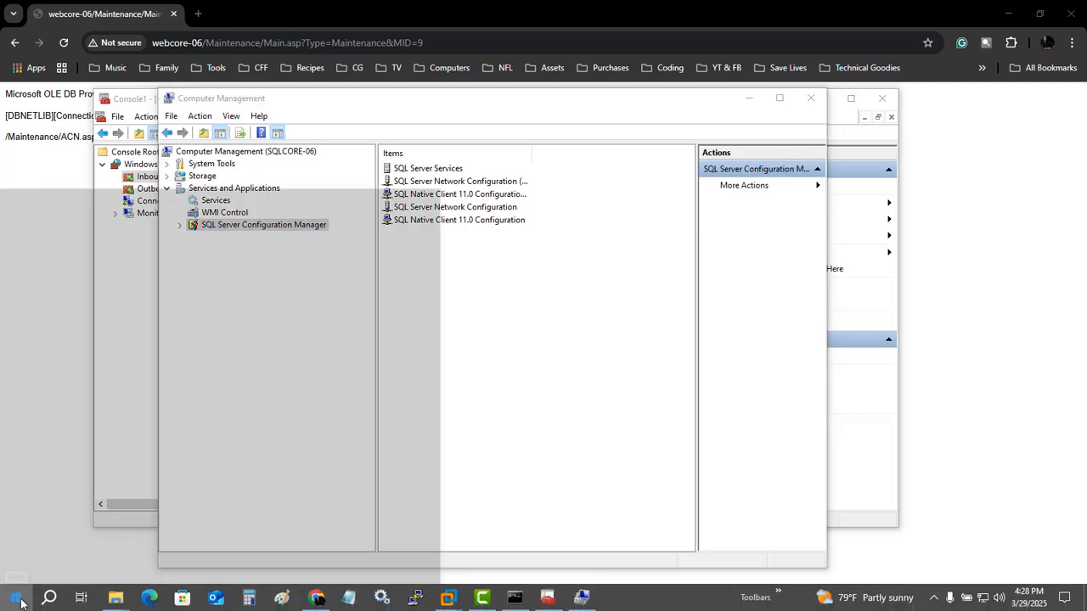
pyautogui.scroll(-10, 170, 450)
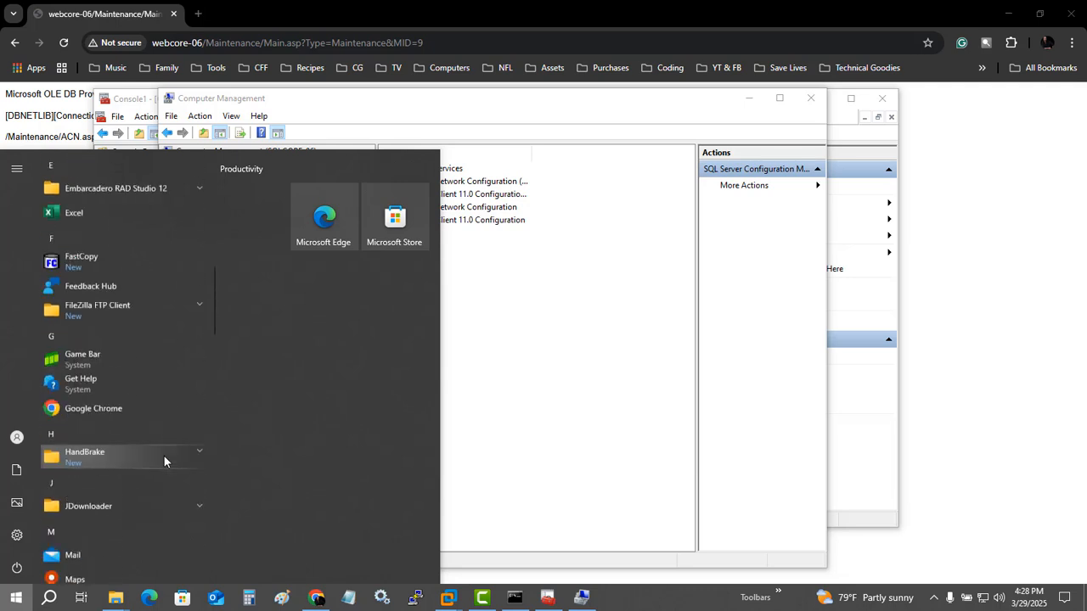
pyautogui.scroll(-5, 162, 458)
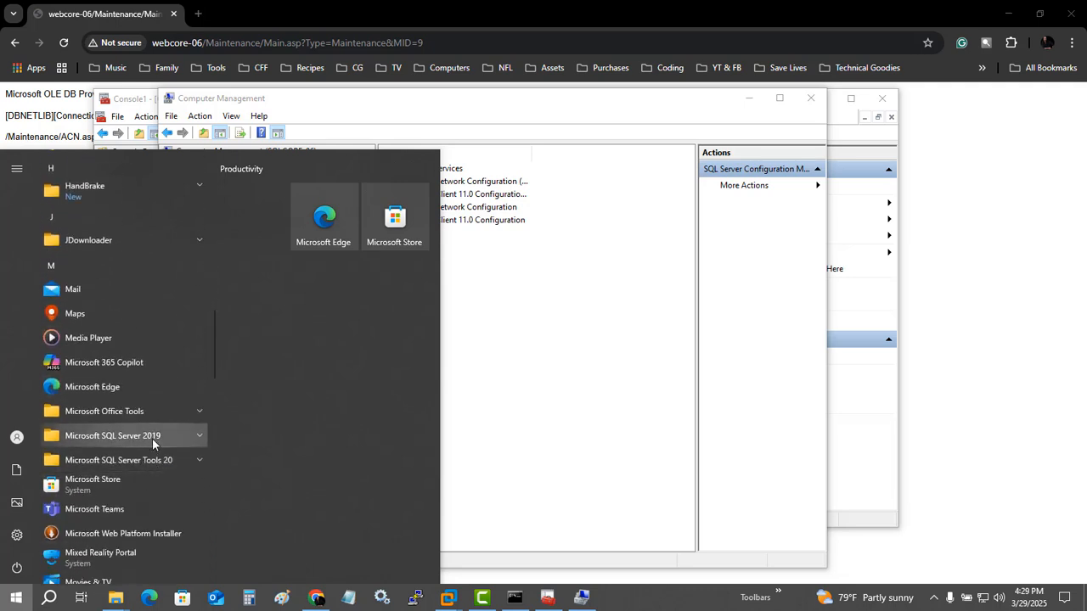
pyautogui.click(182, 435)
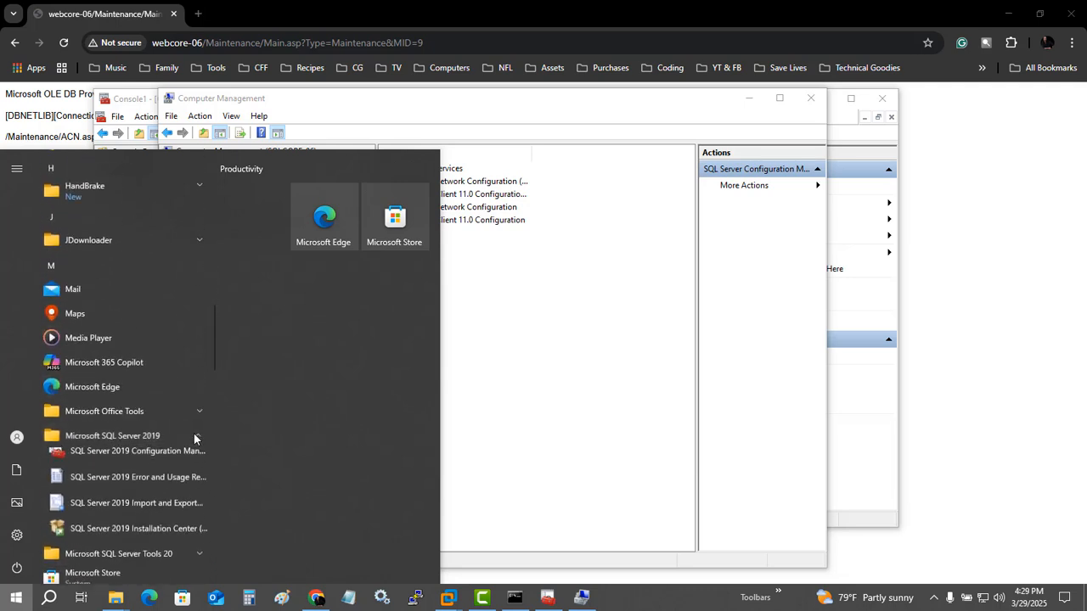
pyautogui.click(148, 461)
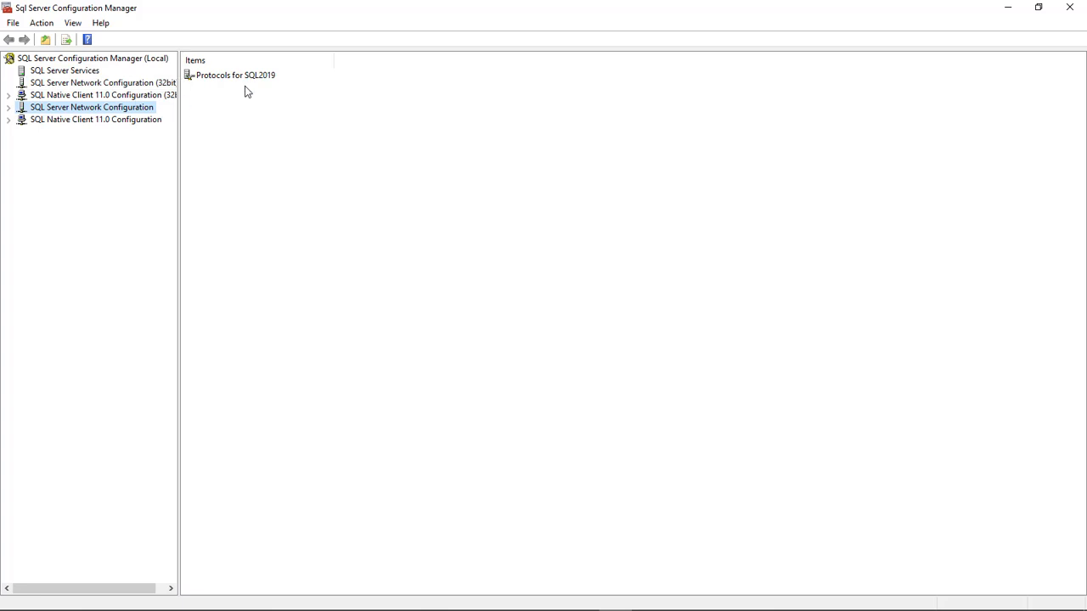
pyautogui.click(7, 108)
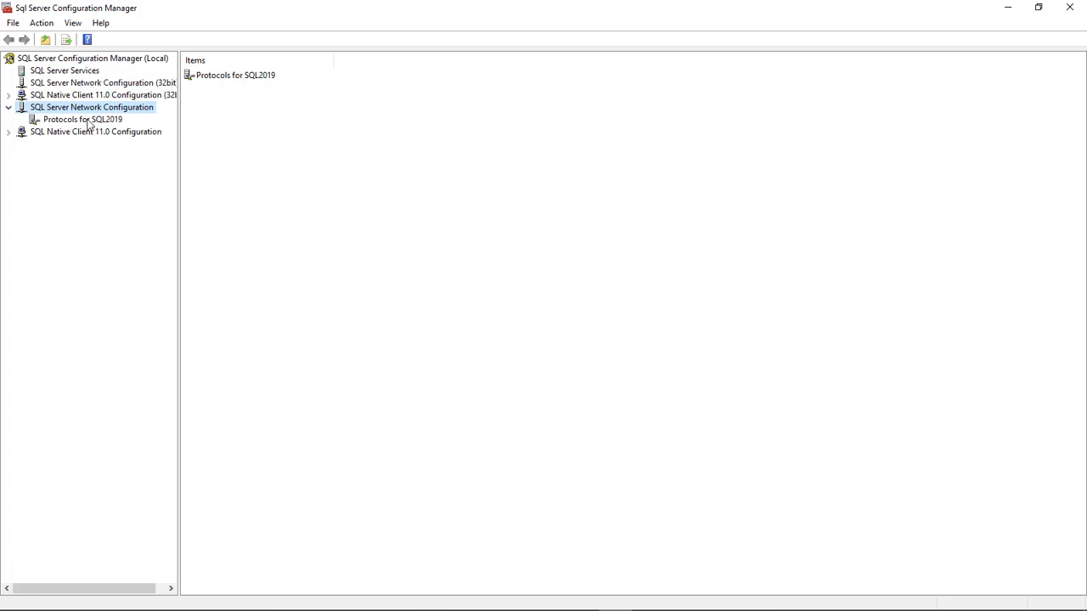
pyautogui.click(85, 120)
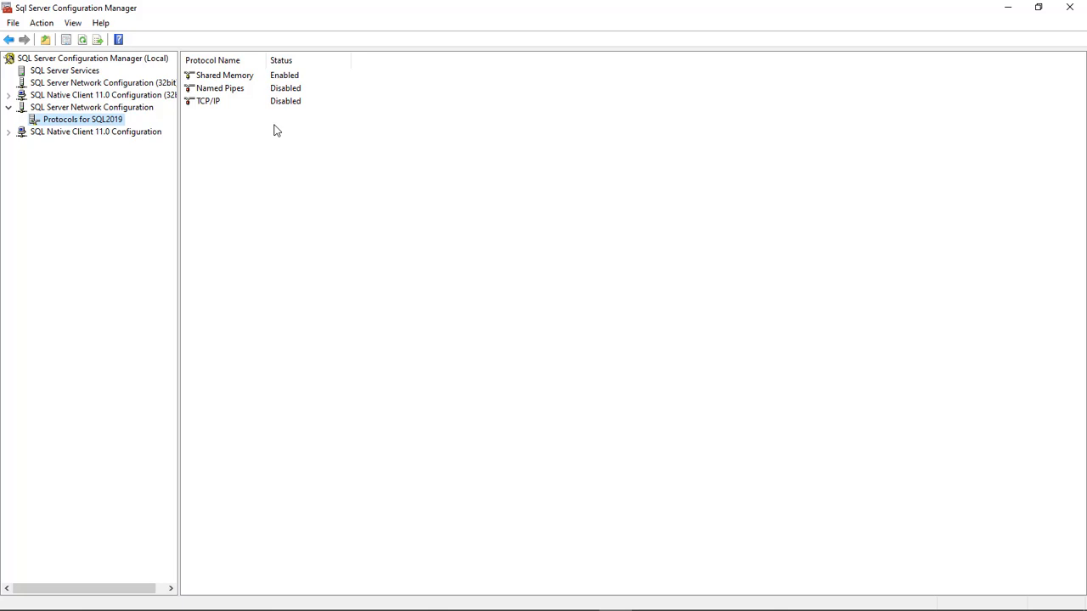
pyautogui.click(1072, 9)
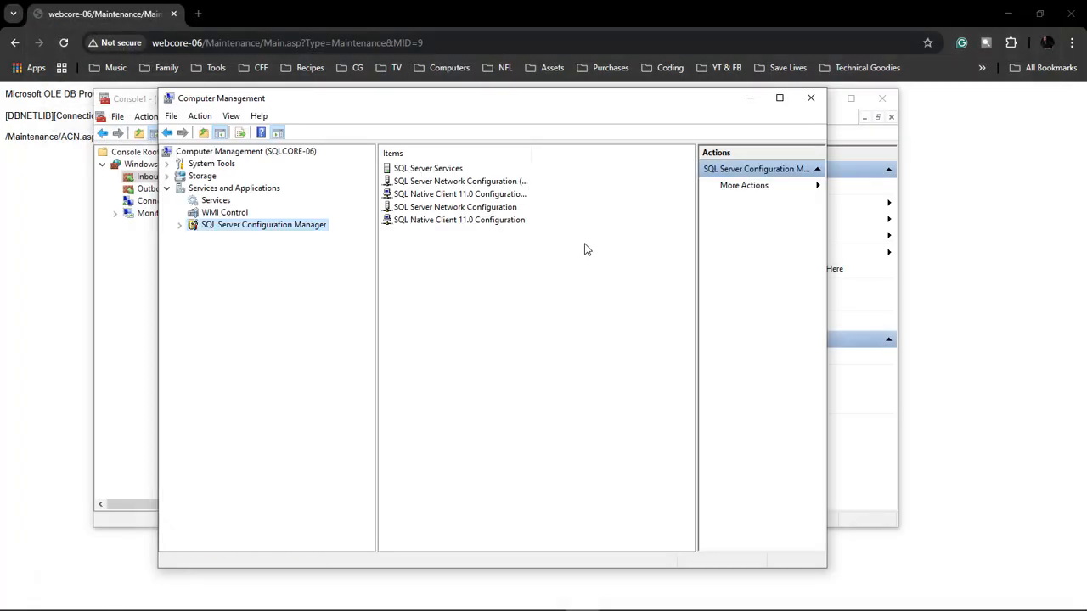
# Step: Enable the Named Pipes protocol for SQL2019 in the SQL Server Network Configuration of SQLCORE-06
pyautogui.click(179, 225)
pyautogui.click(193, 273)
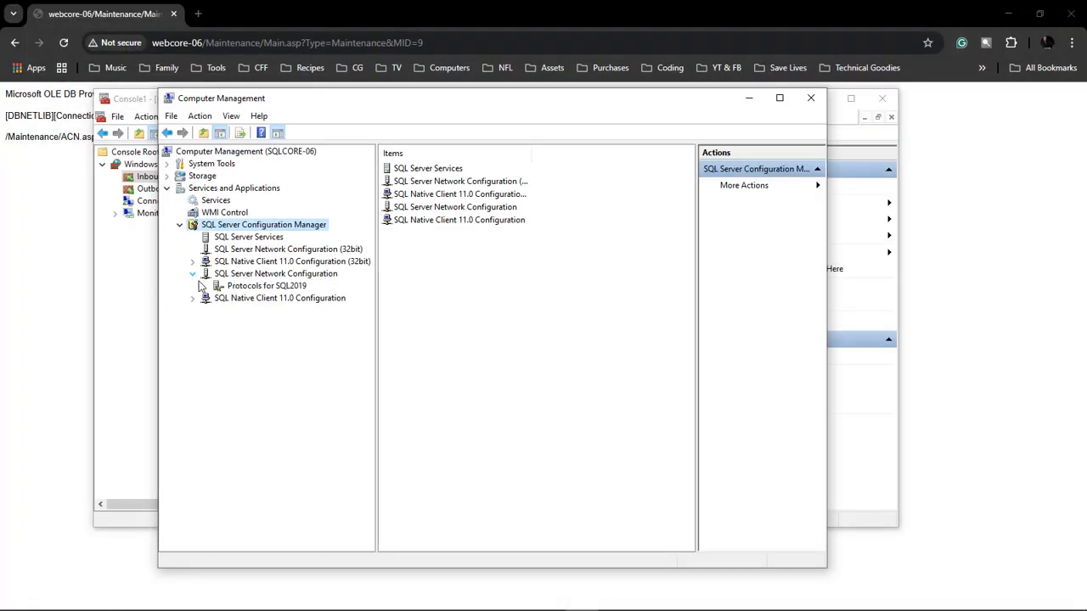
pyautogui.click(291, 288)
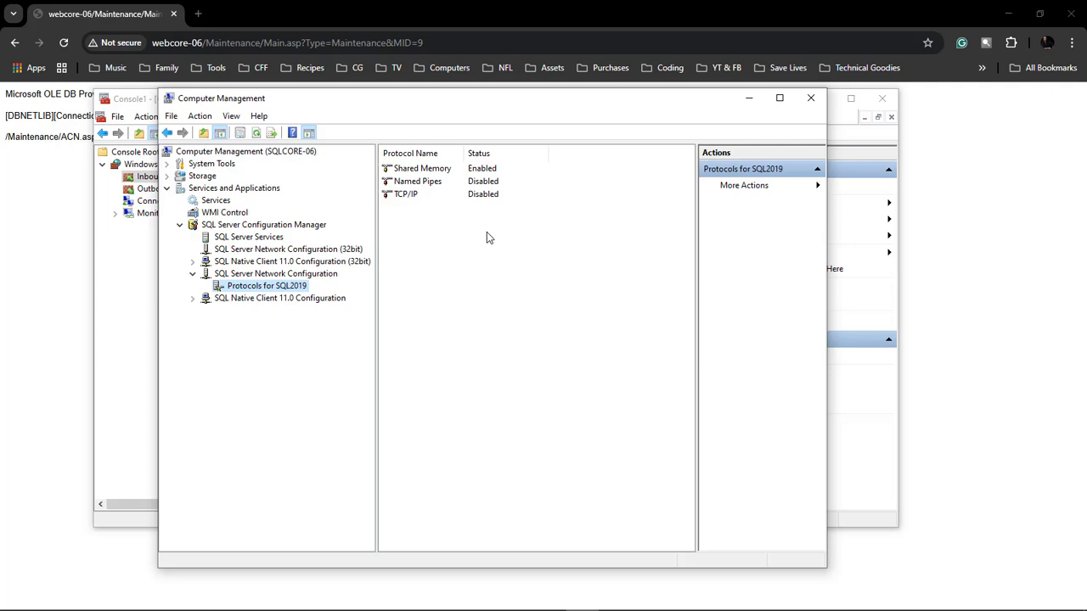
pyautogui.rightClick(472, 183)
pyautogui.click(499, 186)
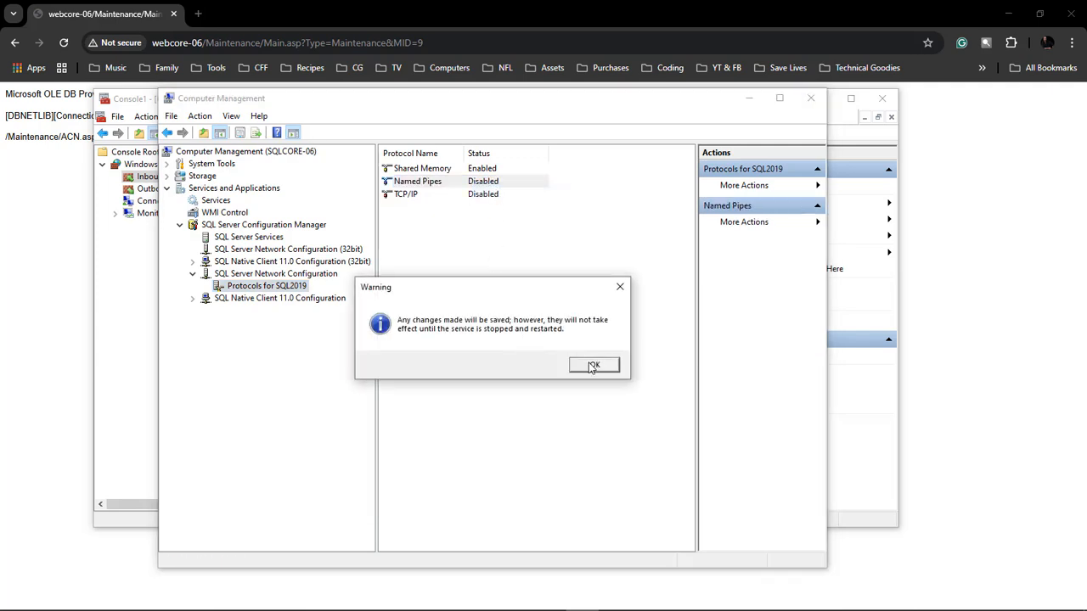
pyautogui.click(594, 366)
# Step: Enable the TCP/IP protocol for SQL2019 and acknowledge the service restart notice
pyautogui.rightClick(472, 198)
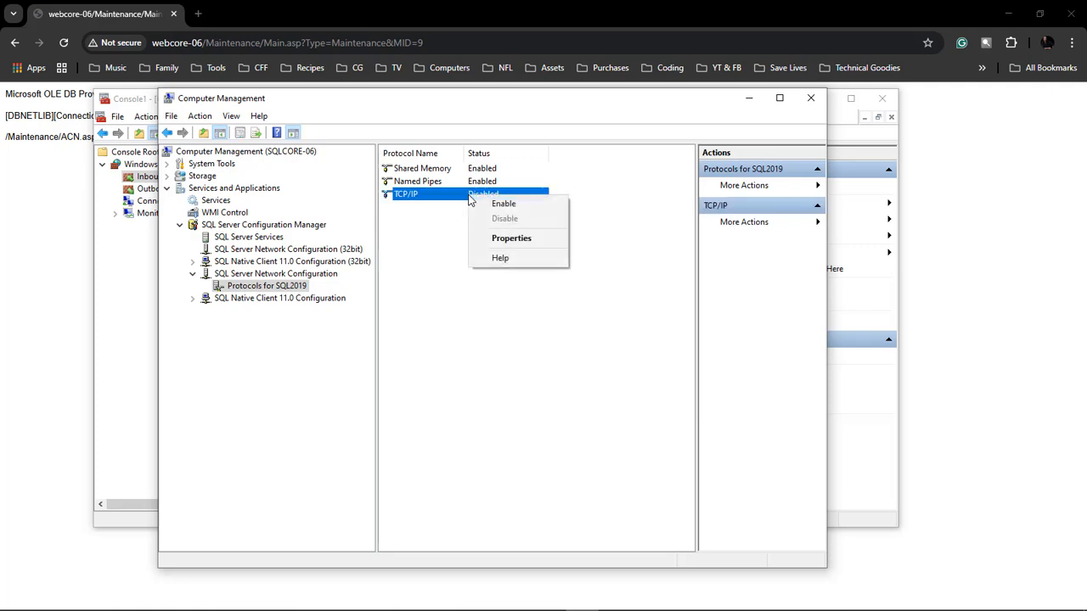
pyautogui.click(499, 203)
pyautogui.click(594, 366)
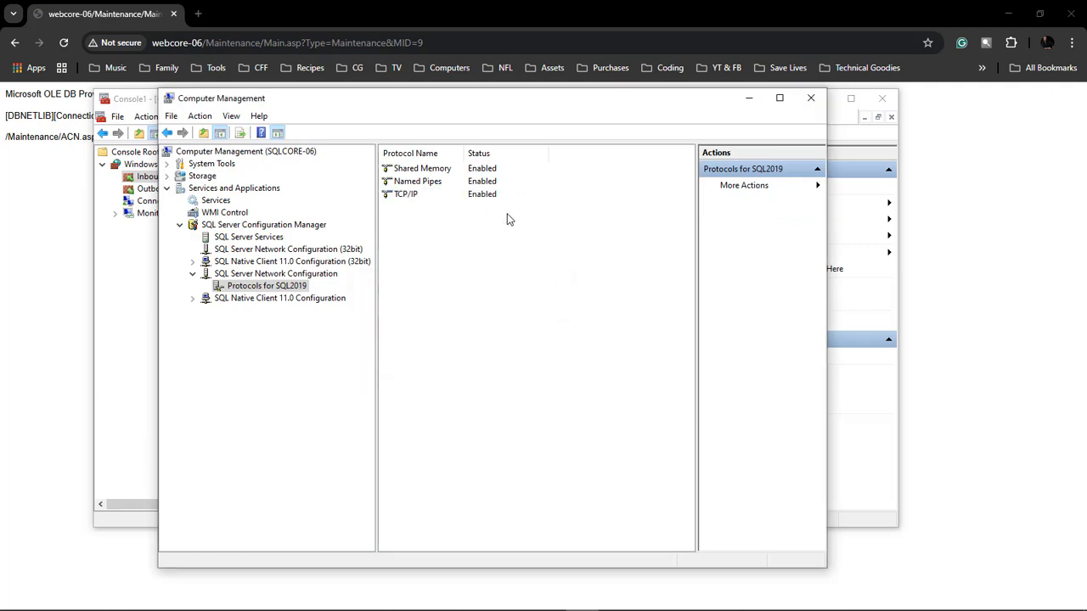
# Step: In the TCP/IP protocol's IP address properties, enable IP1 and set its TCP port to 1433 with dynamic ports blank
pyautogui.doubleClick(414, 195)
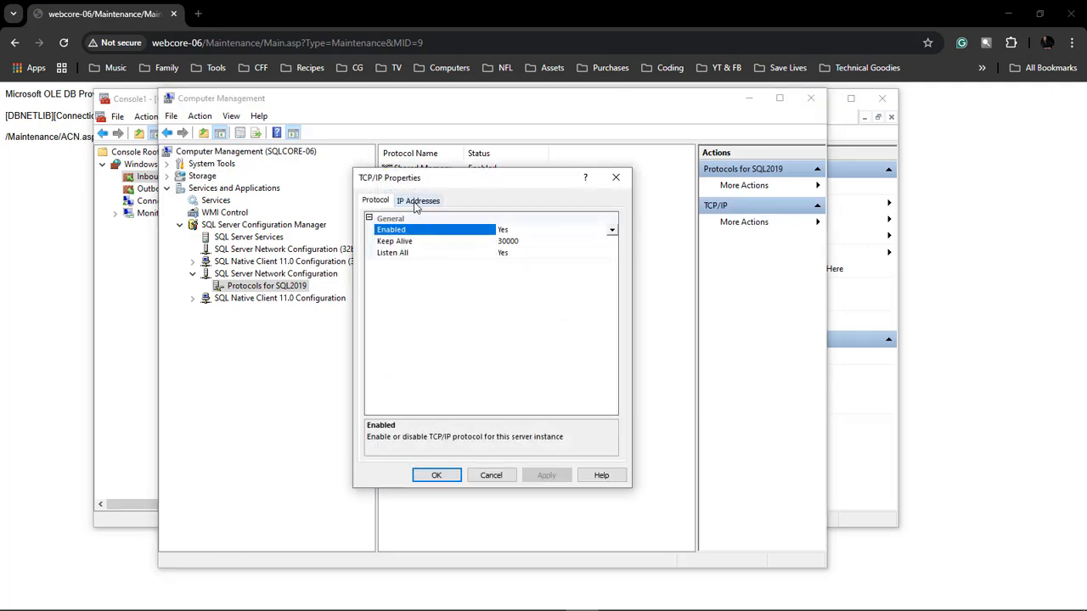
pyautogui.click(417, 201)
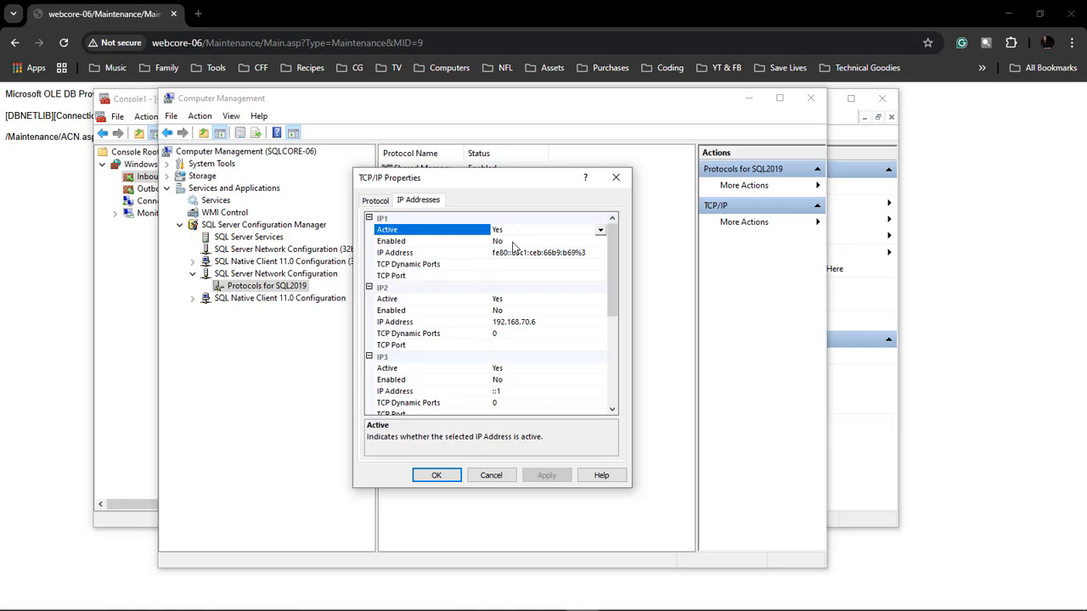
pyautogui.click(526, 243)
pyautogui.click(511, 255)
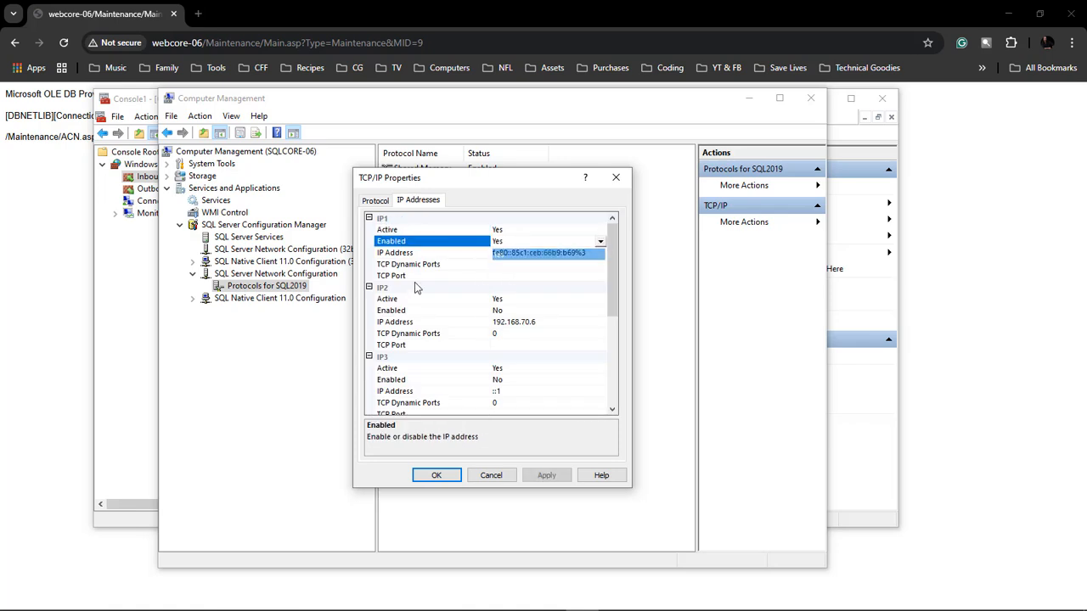
pyautogui.click(519, 278)
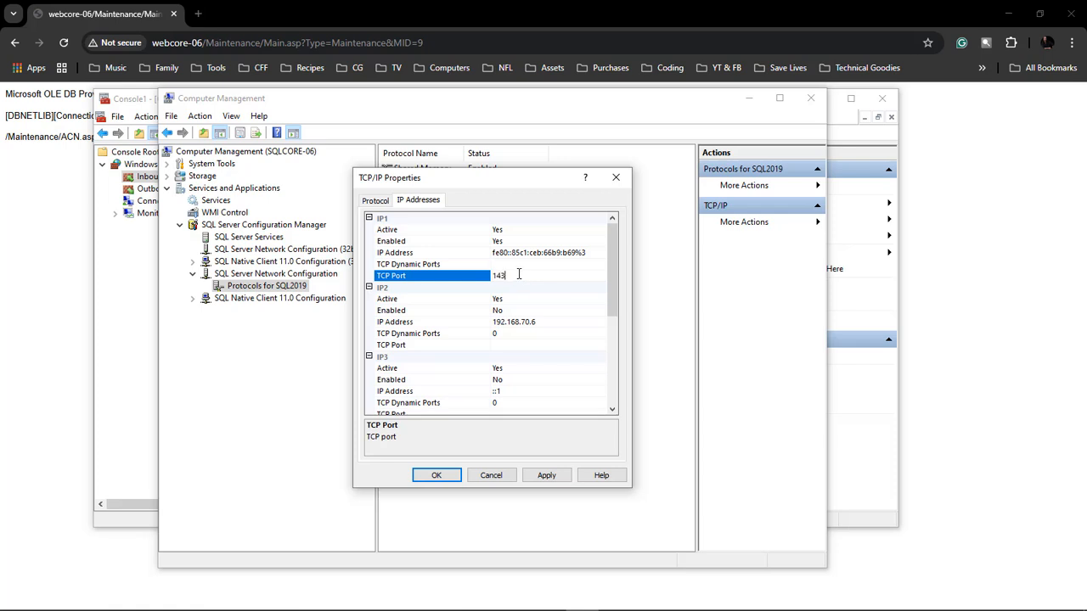
pyautogui.click(517, 265)
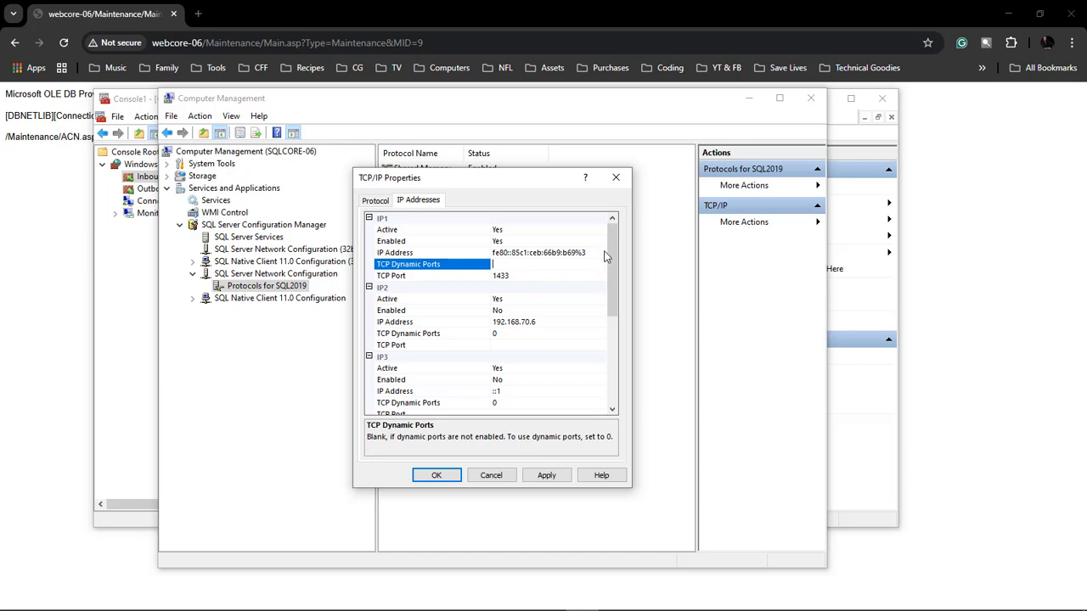
# Step: Set the IPAll TCP port to 1433, apply the TCP/IP properties, acknowledge the service restart notice and close the dialog
pyautogui.moveTo(611, 236); pyautogui.dragTo(623, 361)
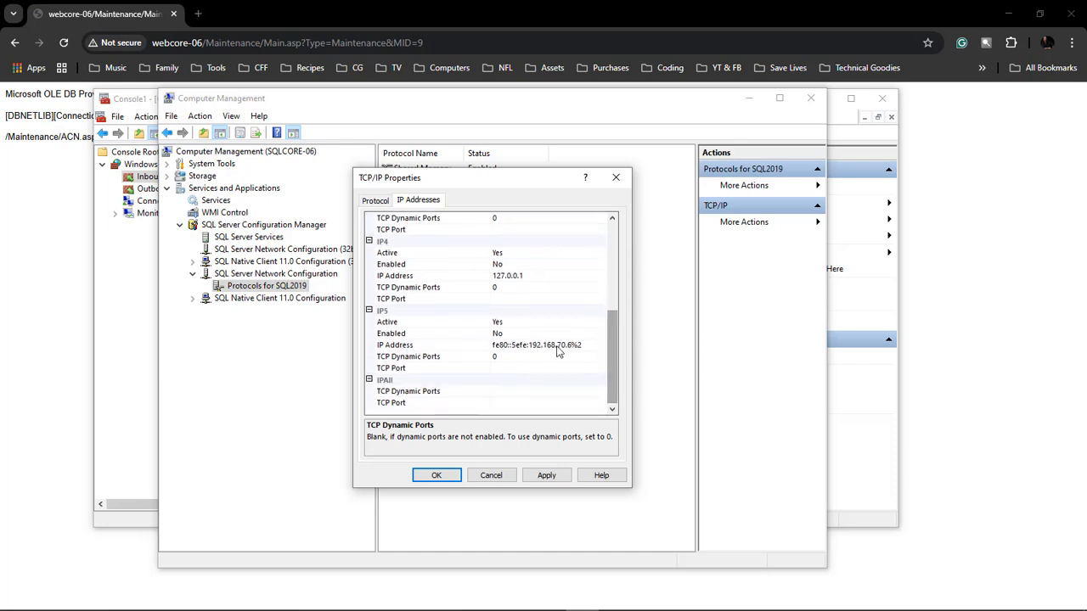
pyautogui.click(514, 403)
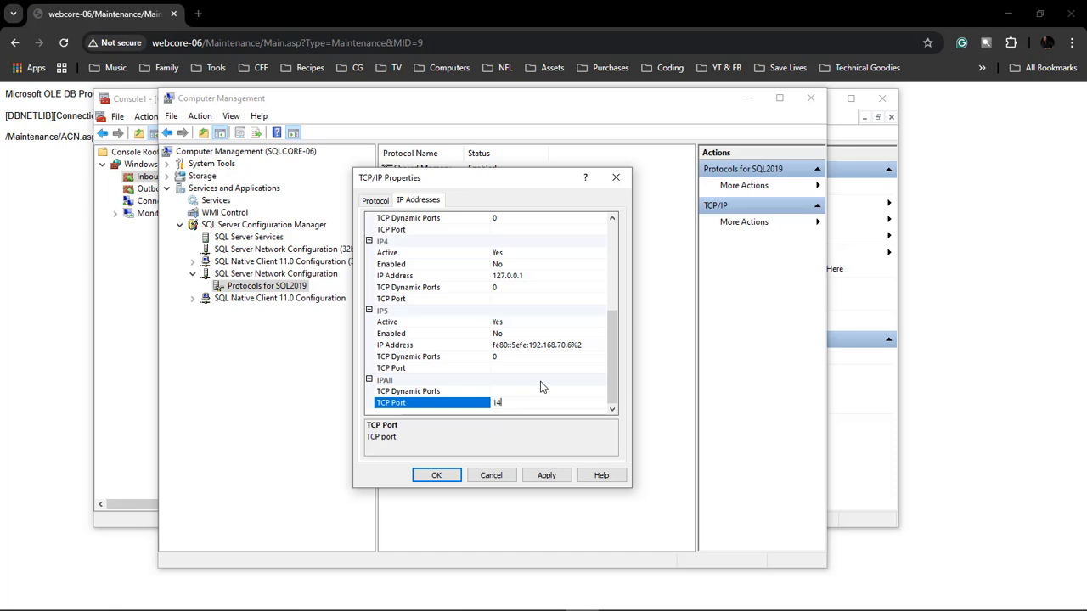
pyautogui.write('1433')
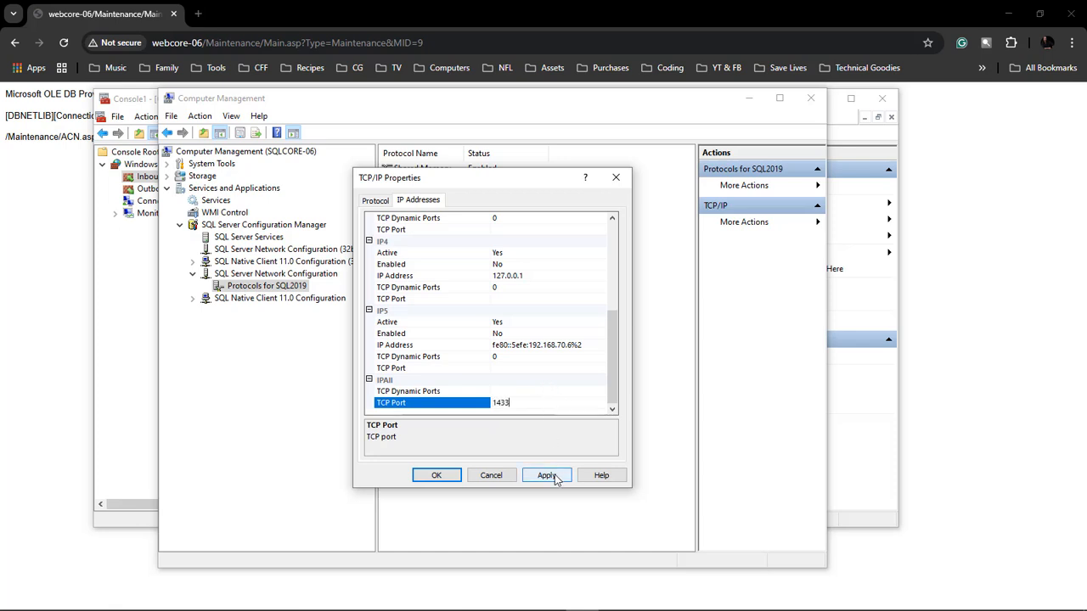
pyautogui.click(546, 475)
pyautogui.click(652, 366)
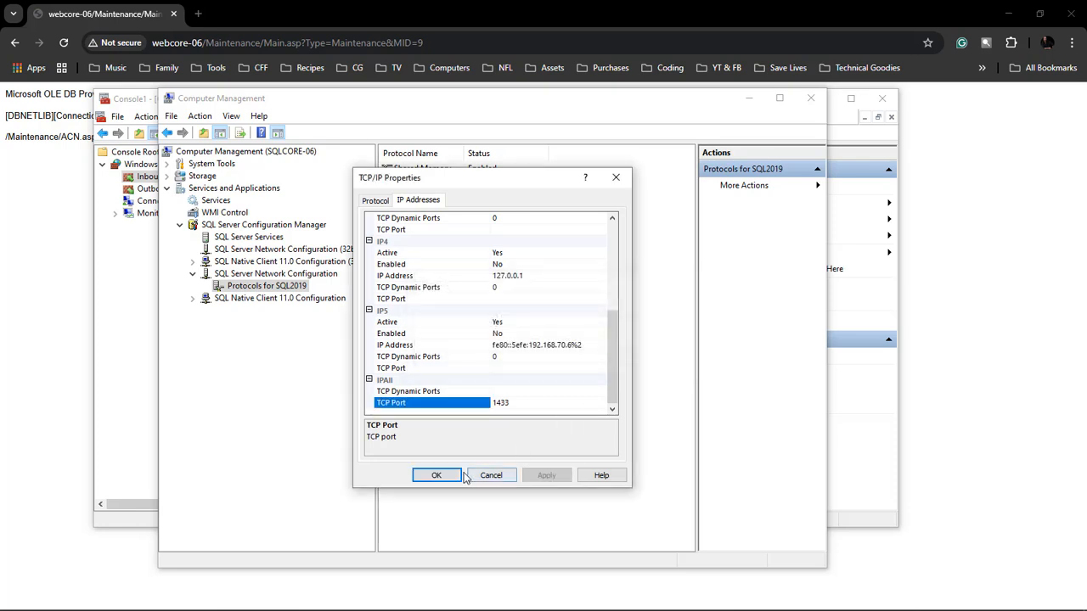
pyautogui.click(438, 476)
# Step: In the Services of SQLCORE-06, set the SQL Server Browser service's startup type to Automatic and start the service
pyautogui.click(216, 203)
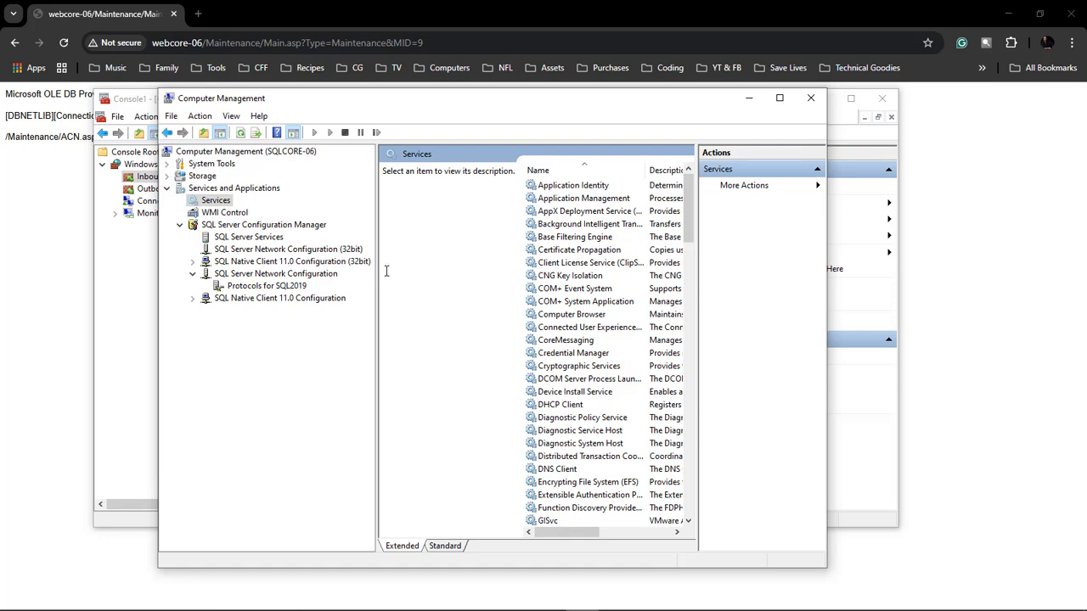
pyautogui.moveTo(377, 278); pyautogui.dragTo(229, 278)
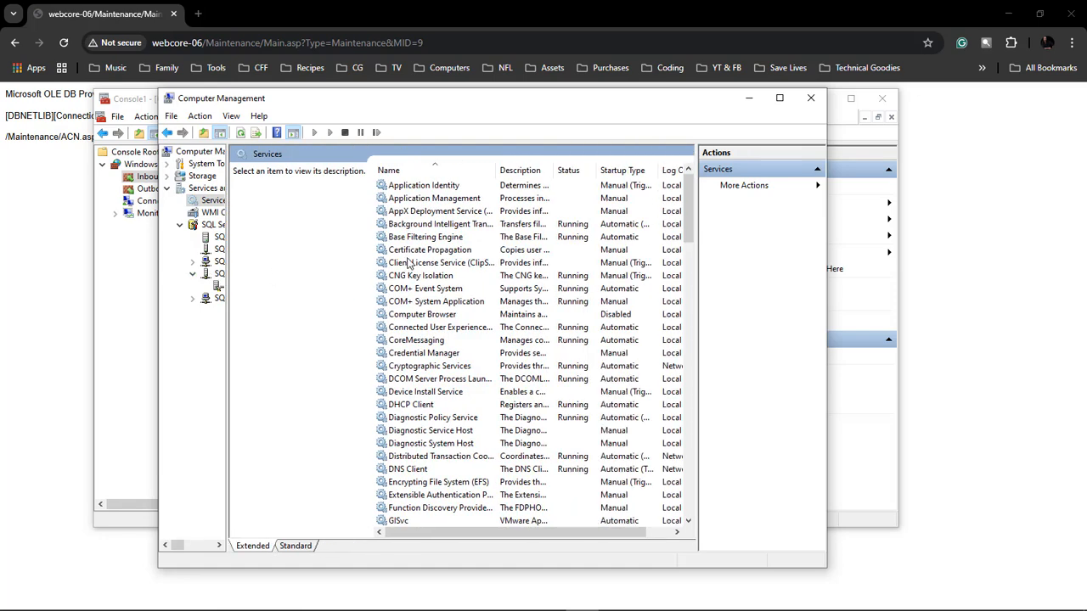
pyautogui.click(408, 264)
pyautogui.press('s')
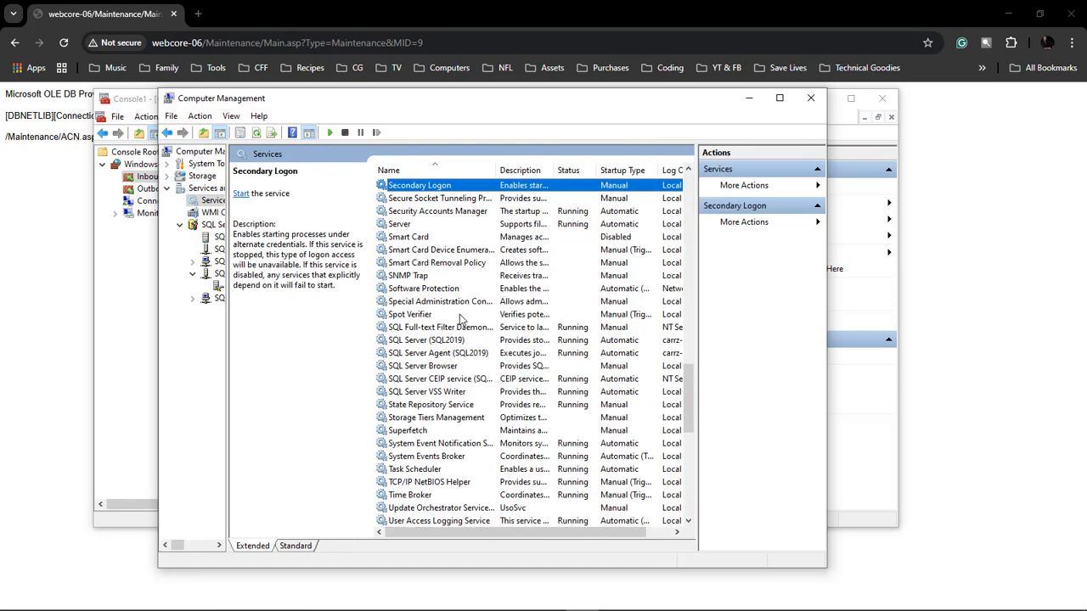
pyautogui.doubleClick(437, 367)
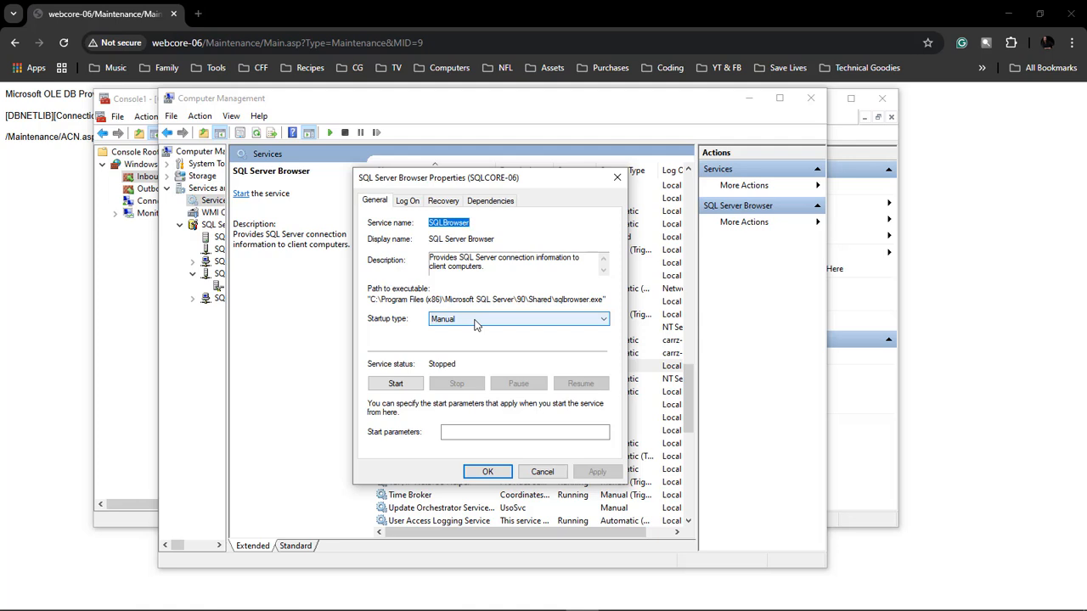
pyautogui.click(476, 325)
pyautogui.click(450, 340)
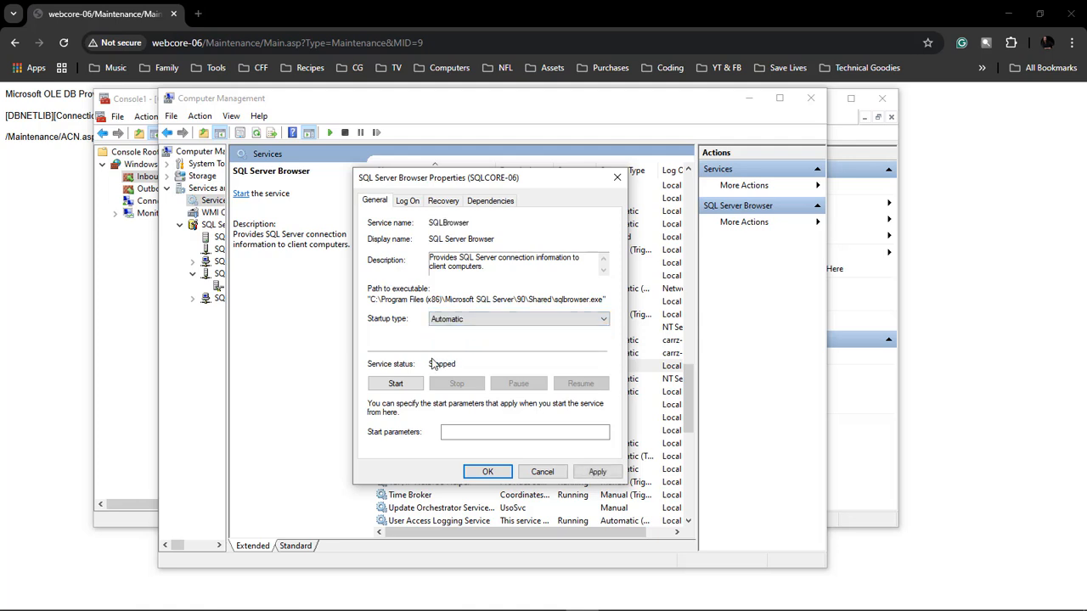
pyautogui.click(396, 383)
pyautogui.click(599, 472)
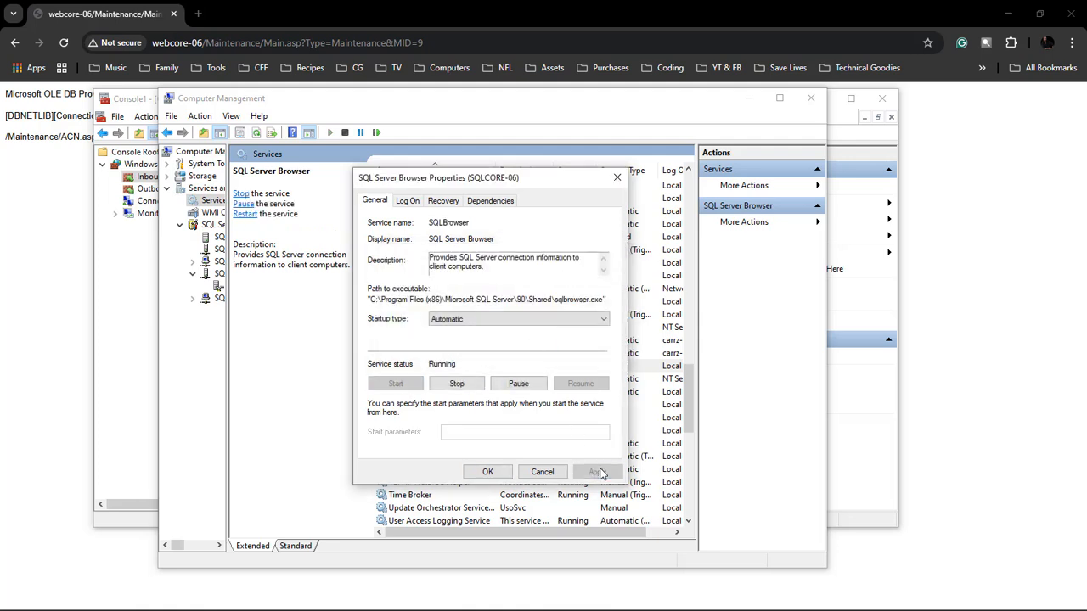
pyautogui.click(490, 472)
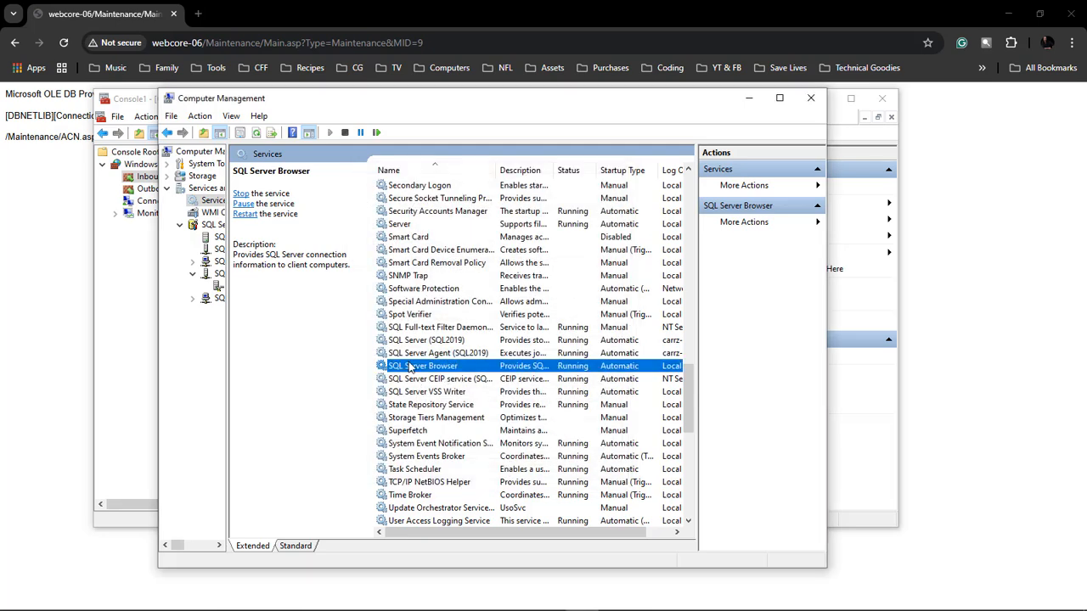
# Step: Restart the SQL Server (SQL2019) service on SQLCORE-06
pyautogui.click(411, 341)
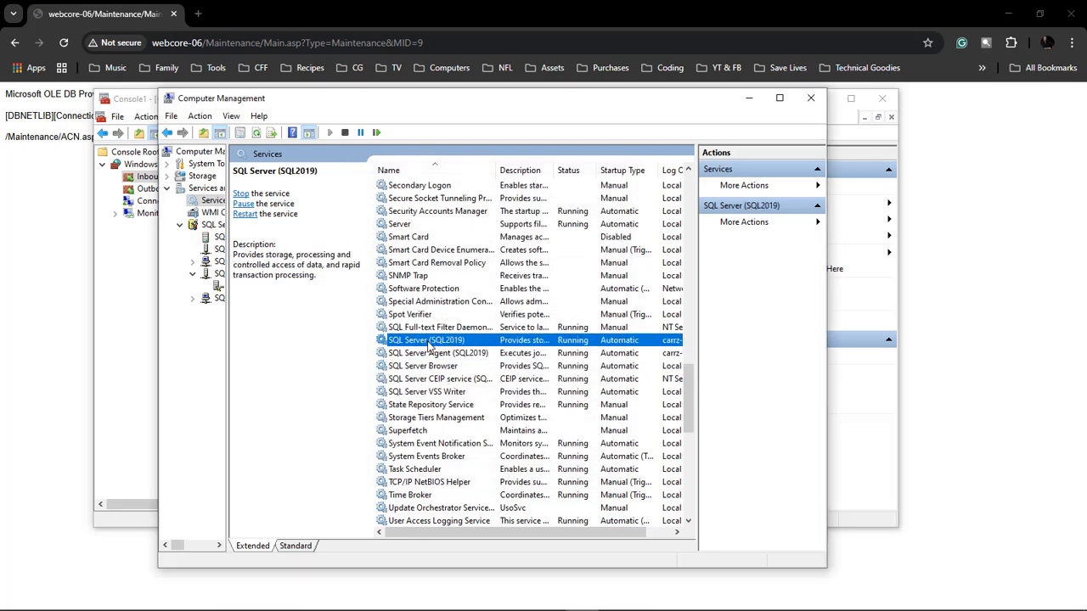
pyautogui.rightClick(422, 343)
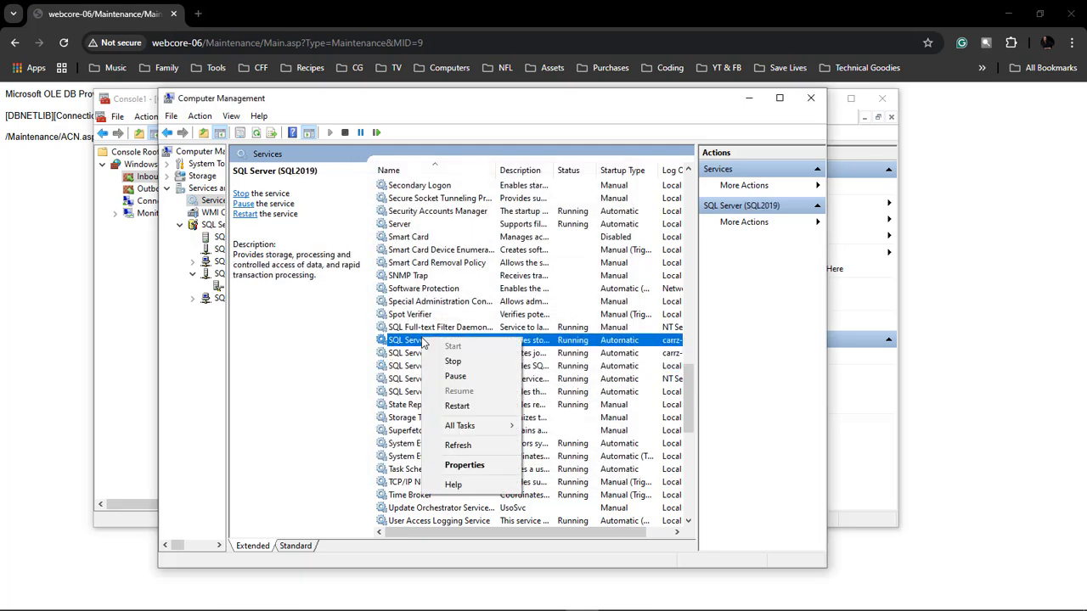
pyautogui.click(462, 412)
# Step: Examine the log-on accounts of the SQL Server (SQL2019) and SQL Server Agent (SQL2019) services without changing them
pyautogui.moveTo(828, 320); pyautogui.dragTo(995, 308)
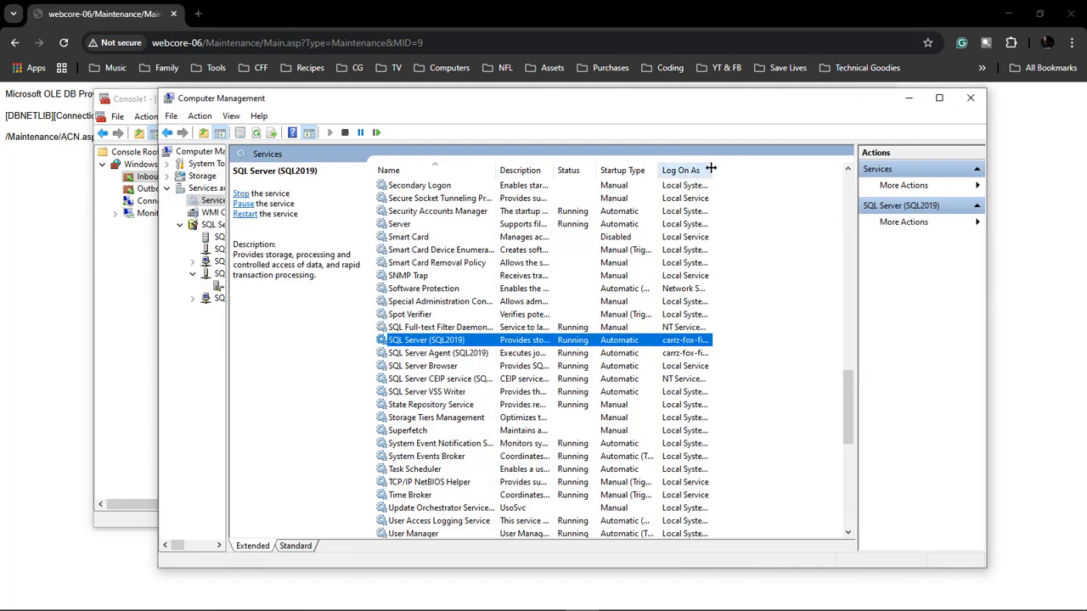
pyautogui.moveTo(717, 169); pyautogui.dragTo(804, 167)
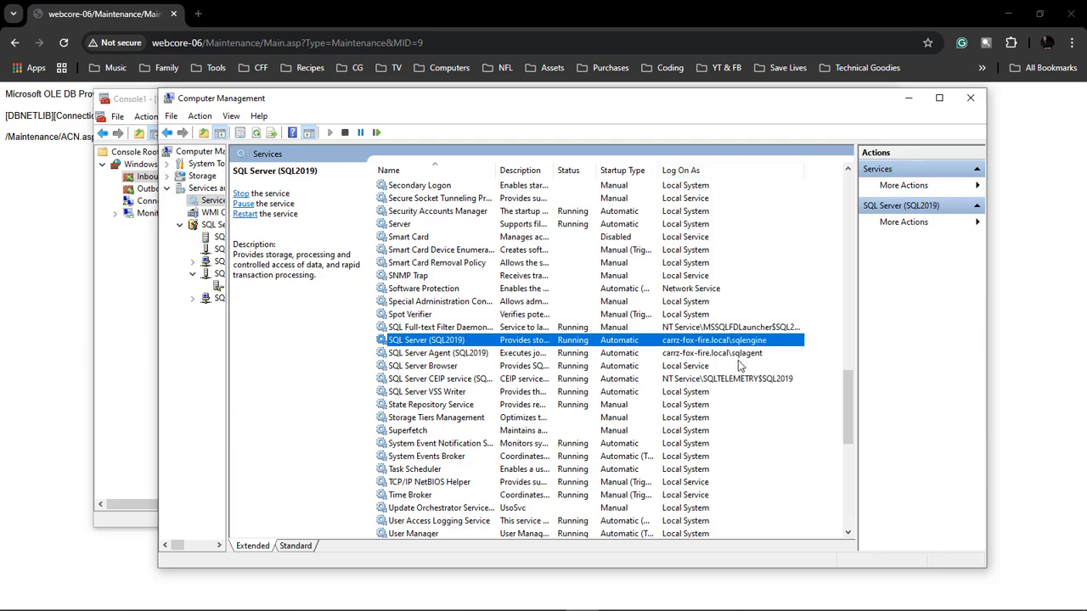
pyautogui.doubleClick(692, 341)
pyautogui.click(348, 198)
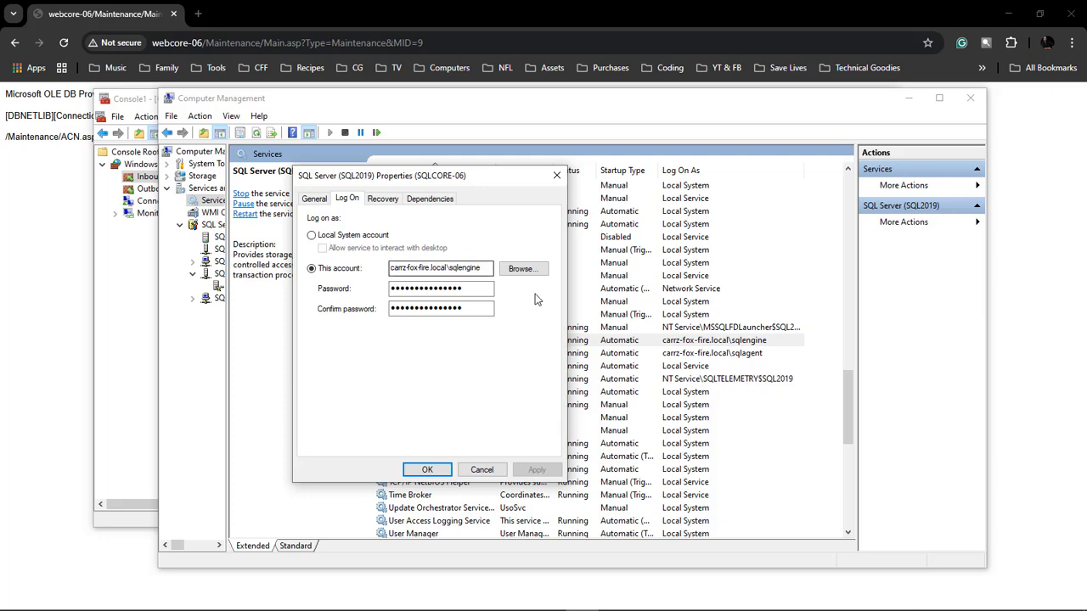
pyautogui.click(482, 469)
pyautogui.click(735, 355)
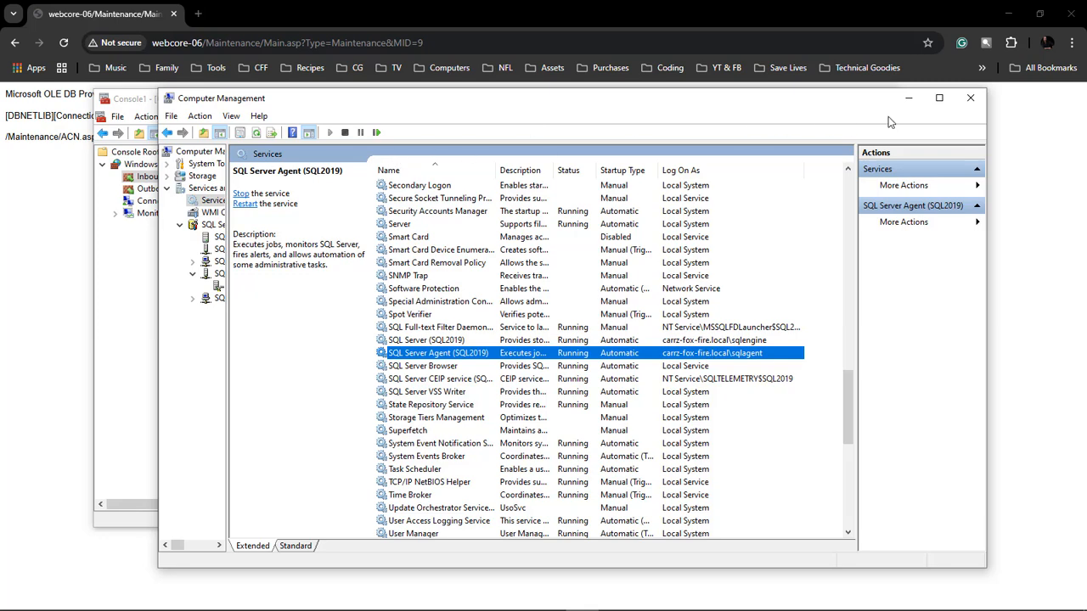
# Step: Minimize the management consoles, reload the webcore-06 Maintenance page in the browser, and test the SQLCORE-06\SQL2019 server registration's connection
pyautogui.click(907, 102)
pyautogui.click(811, 112)
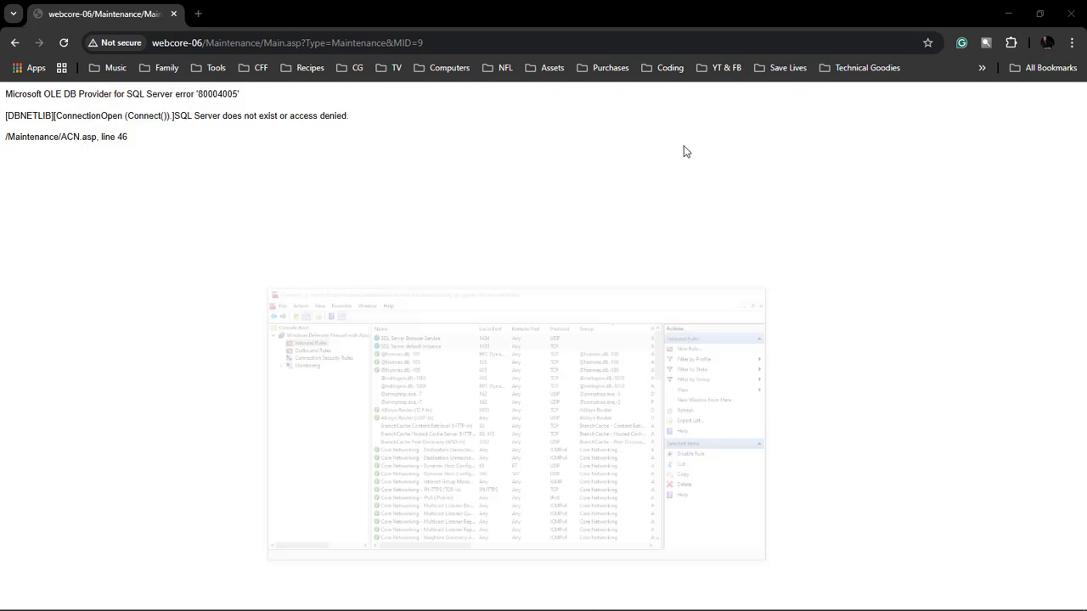
pyautogui.rightClick(441, 133)
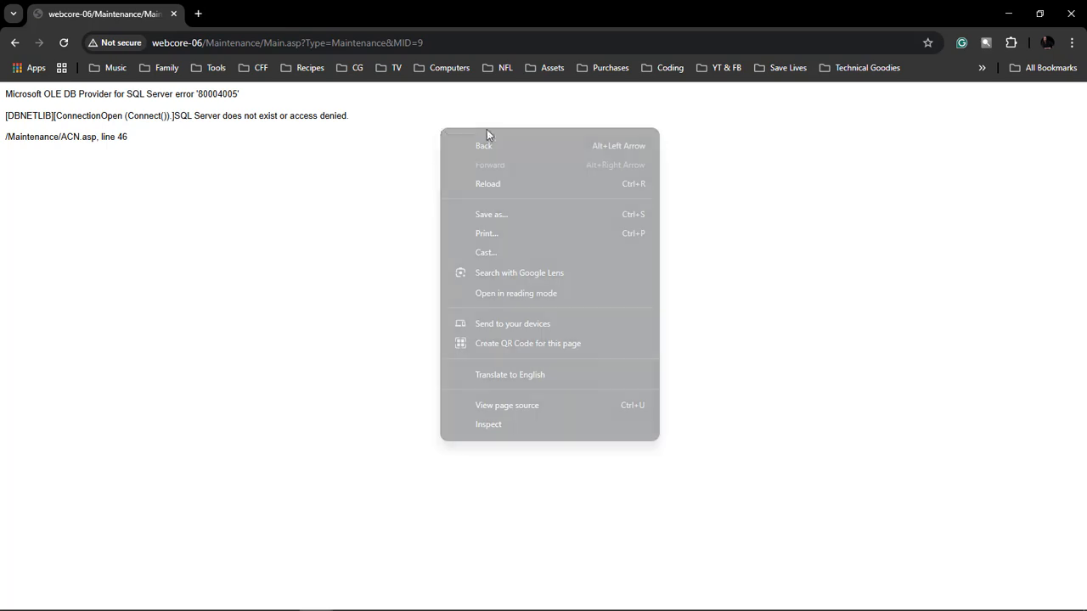
pyautogui.click(499, 178)
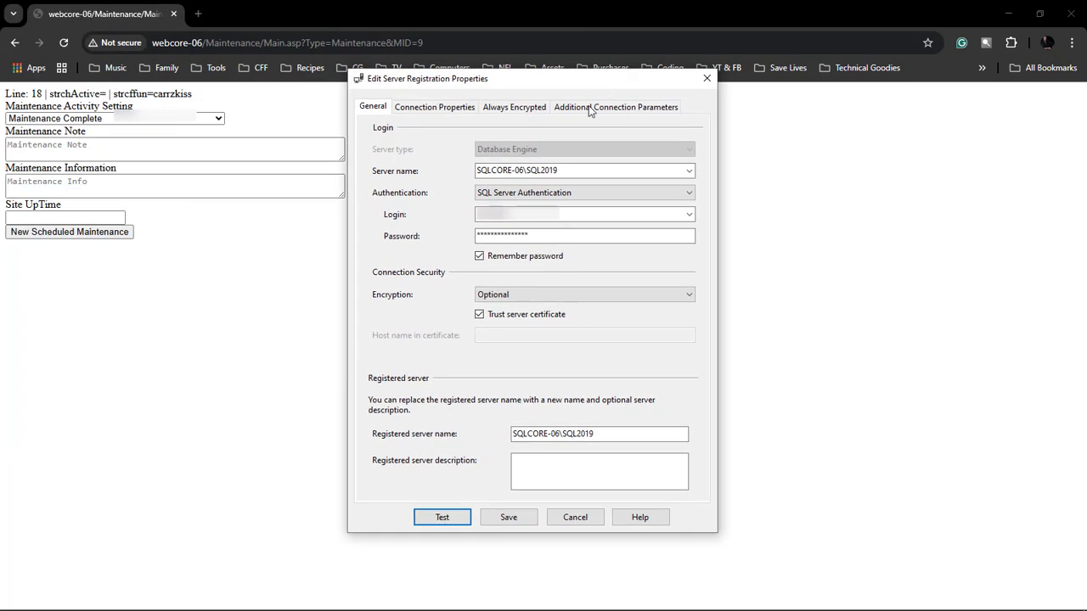
pyautogui.click(461, 518)
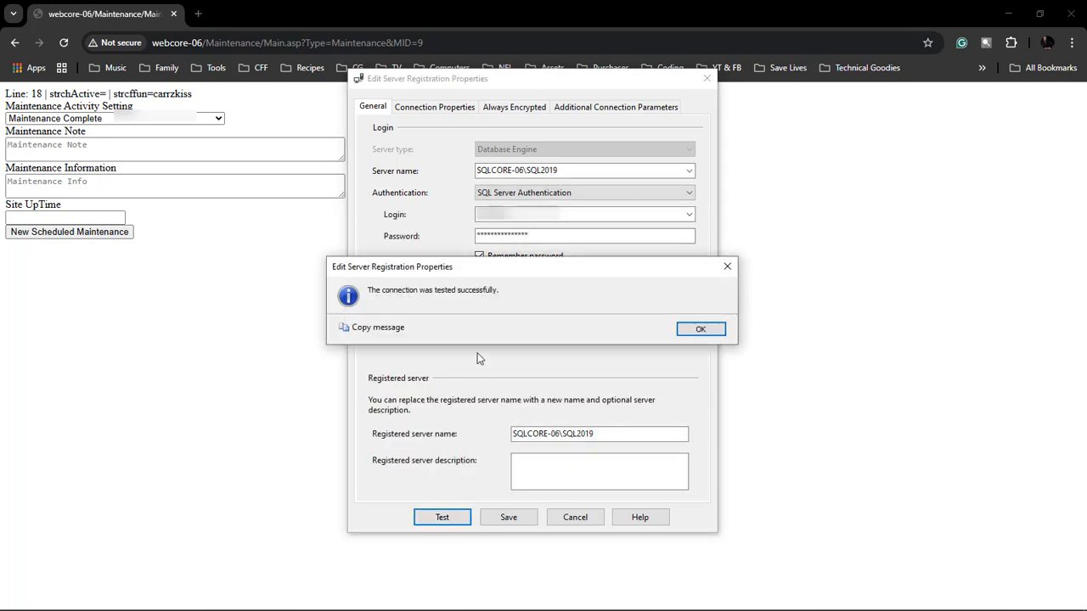
pyautogui.click(688, 330)
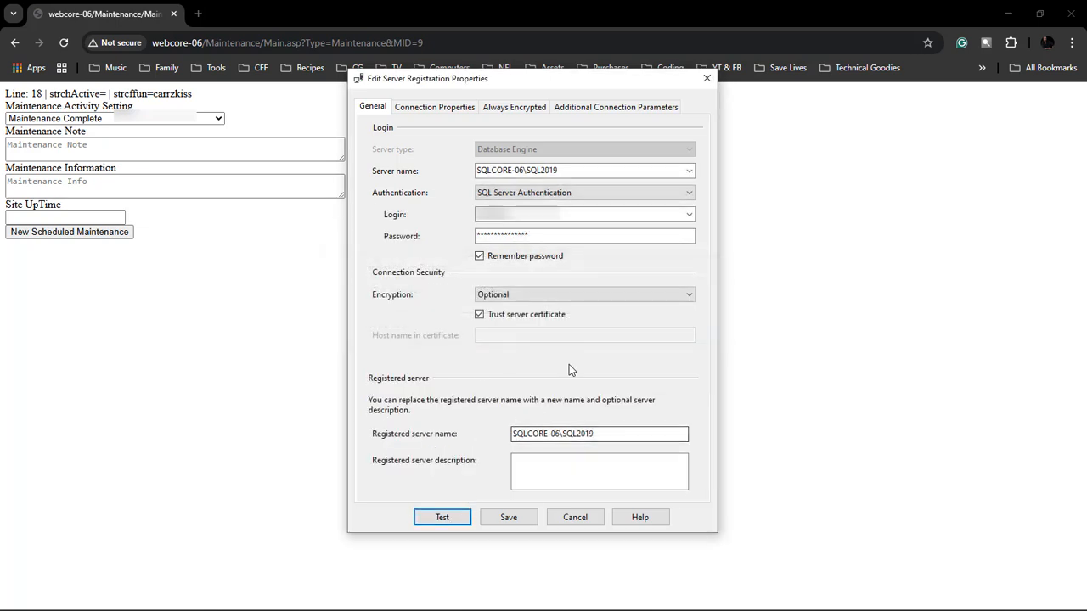